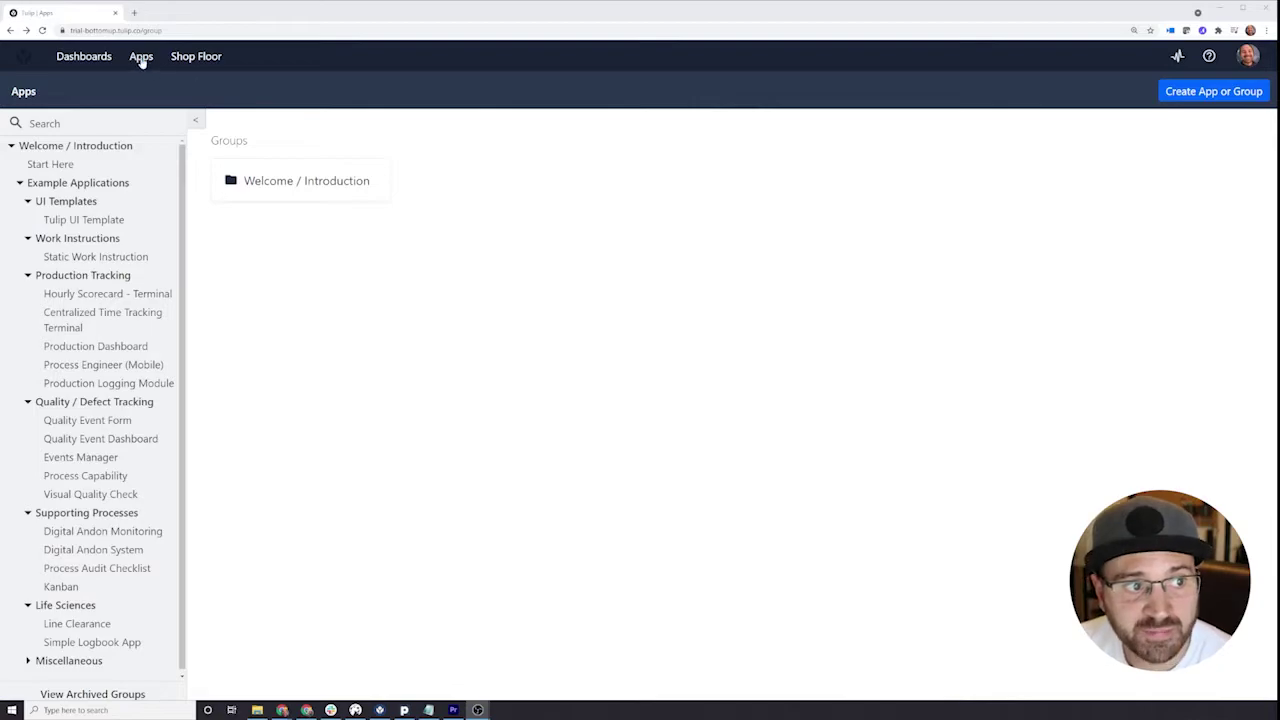
Show the options for creating an app or group, then dismiss them without choosing one.
{"action": "mouse_move", "coordinate": [141, 60]}
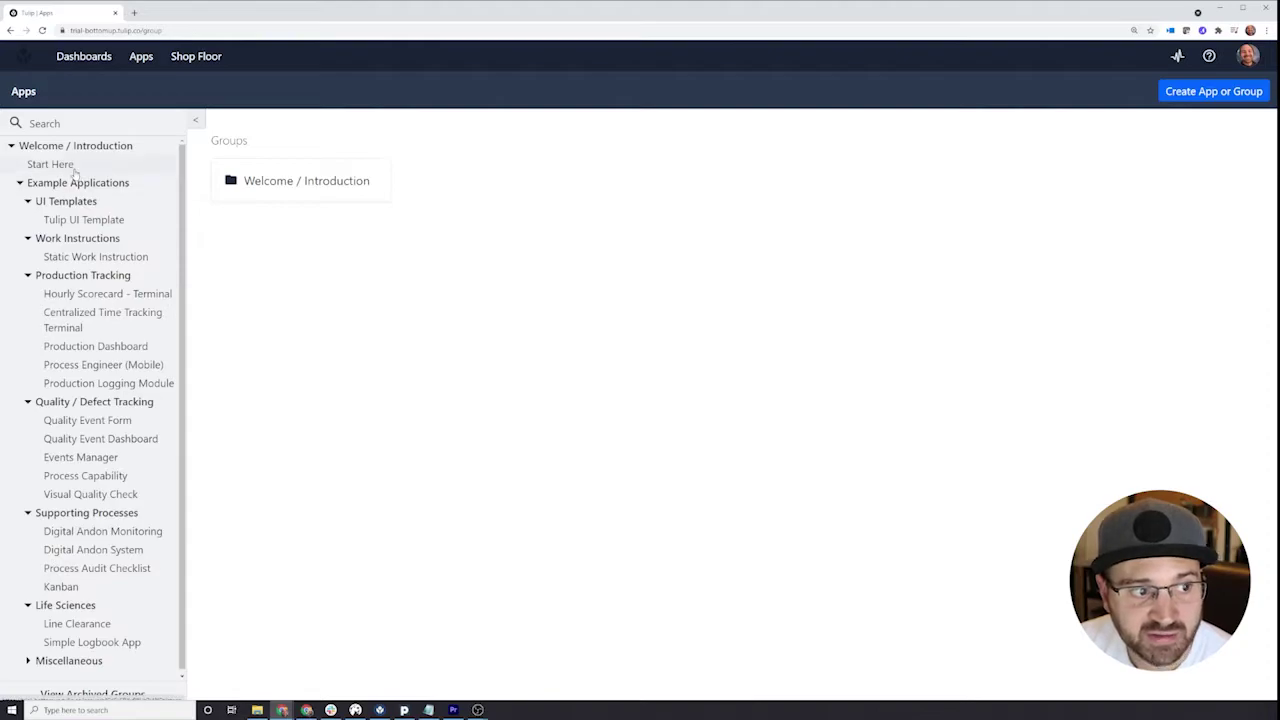
{"action": "scroll", "coordinate": [80, 367], "scroll_direction": "down", "scroll_amount": 1}
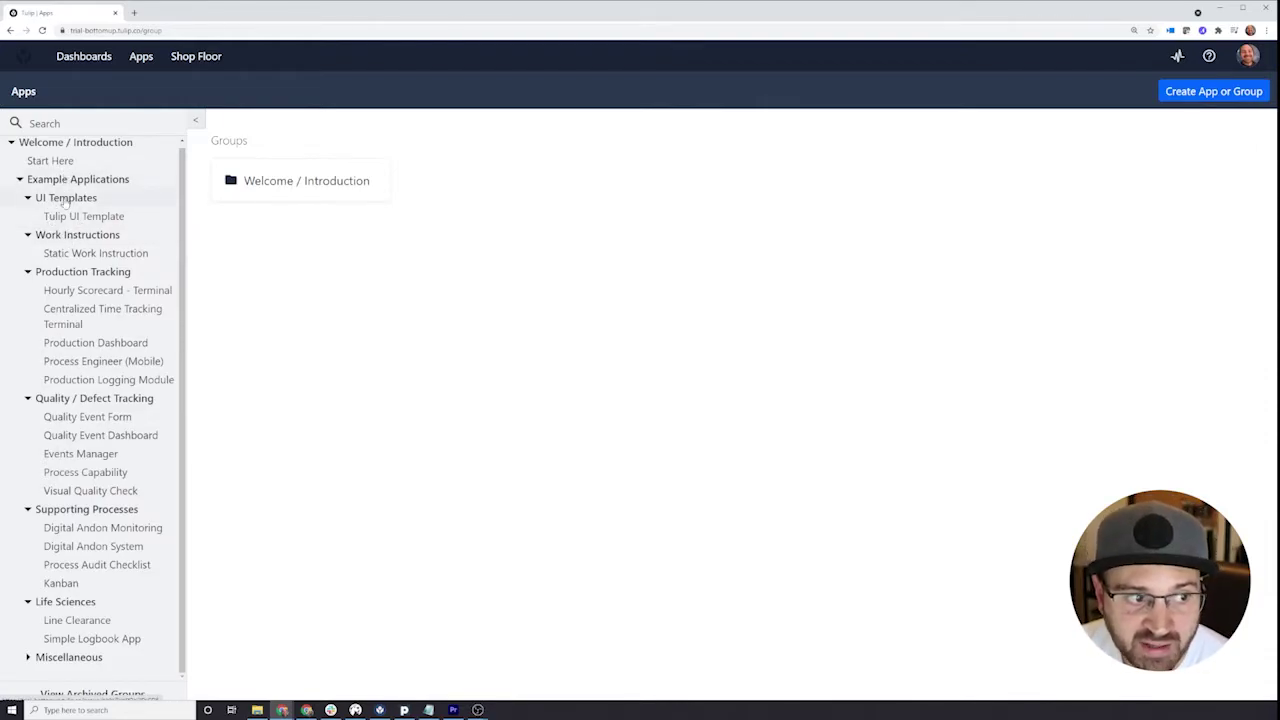
{"action": "left_click", "coordinate": [1224, 95]}
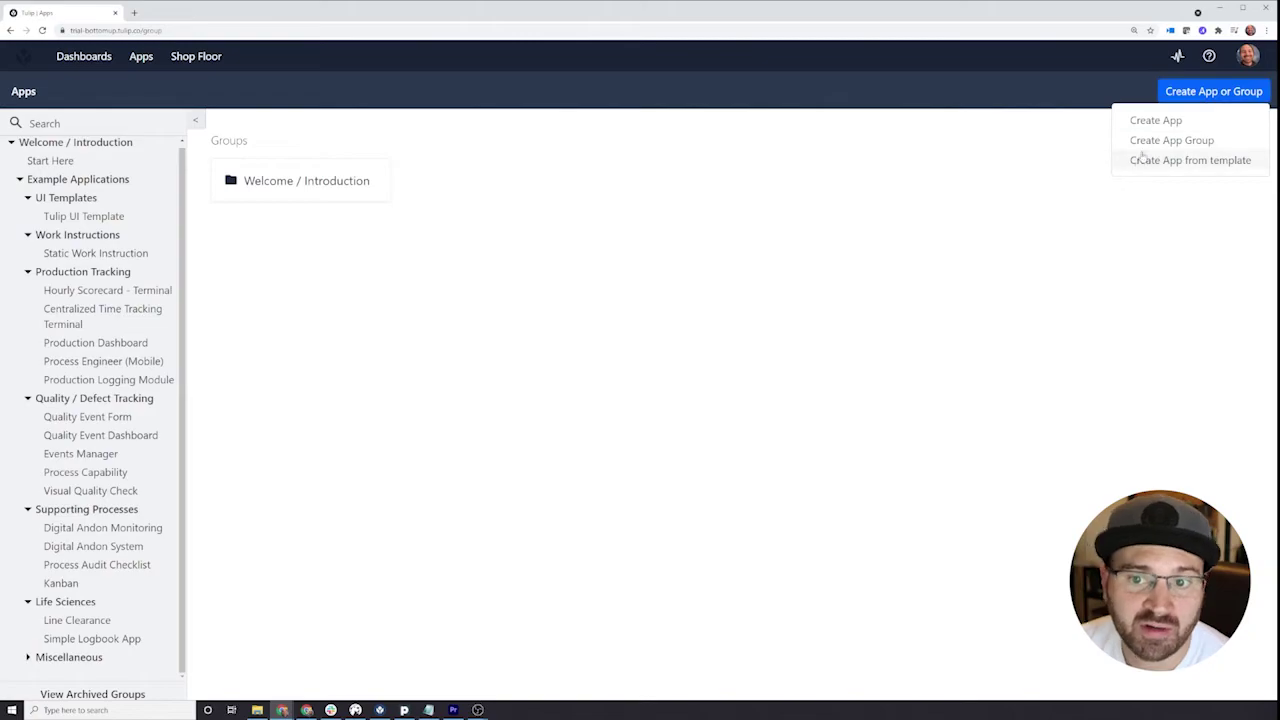
{"action": "left_click", "coordinate": [591, 185]}
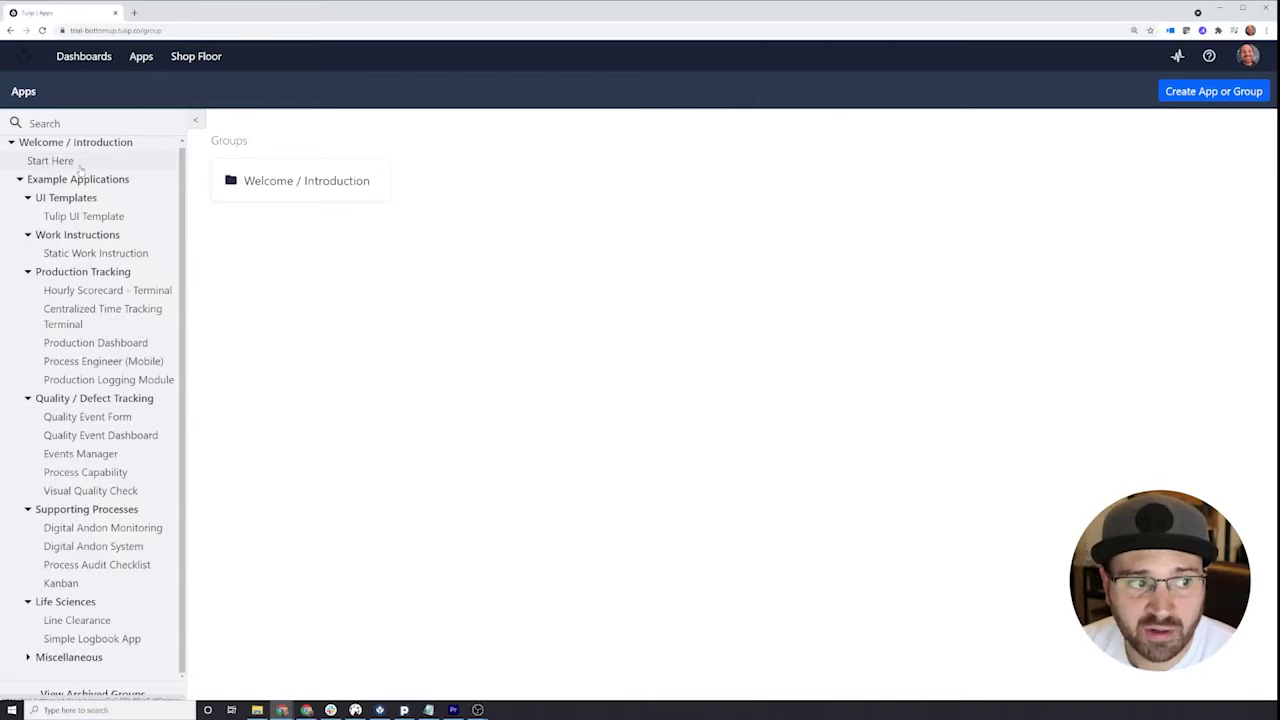
Open Start Here and check its Analytics, Versions and Permissions before returning to Steps.
{"action": "left_click", "coordinate": [78, 163]}
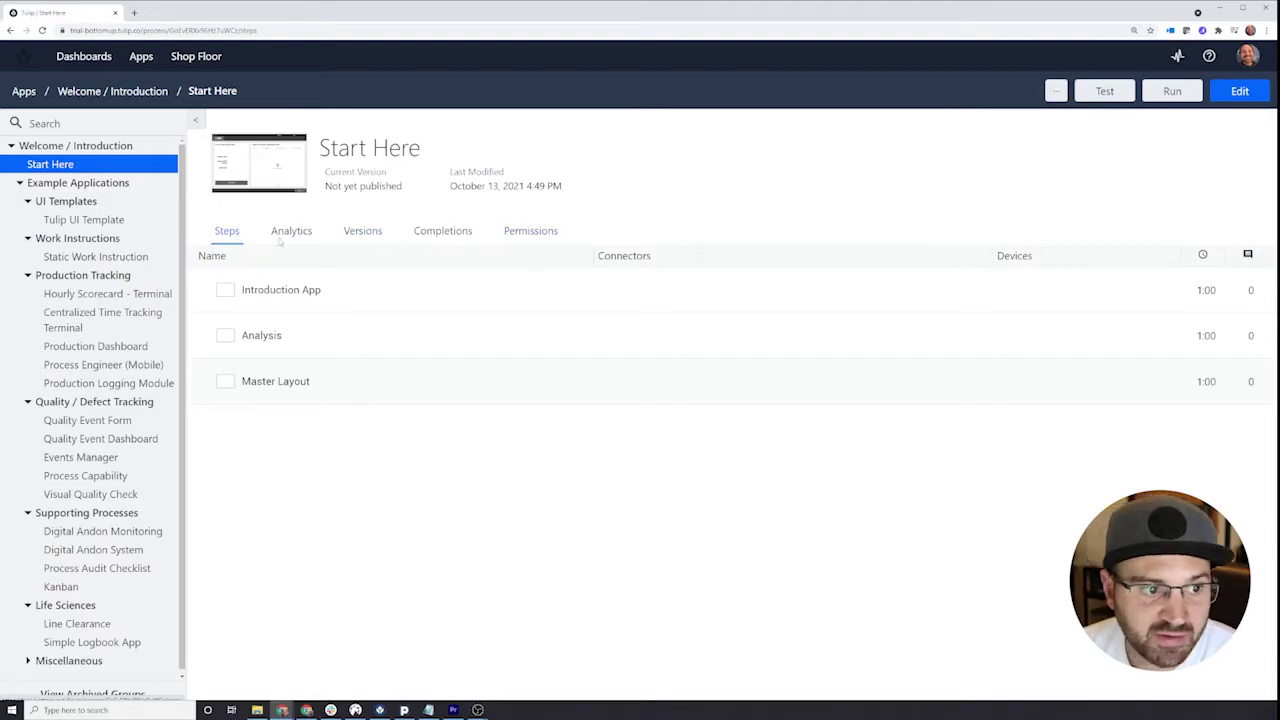
{"action": "left_click", "coordinate": [296, 238]}
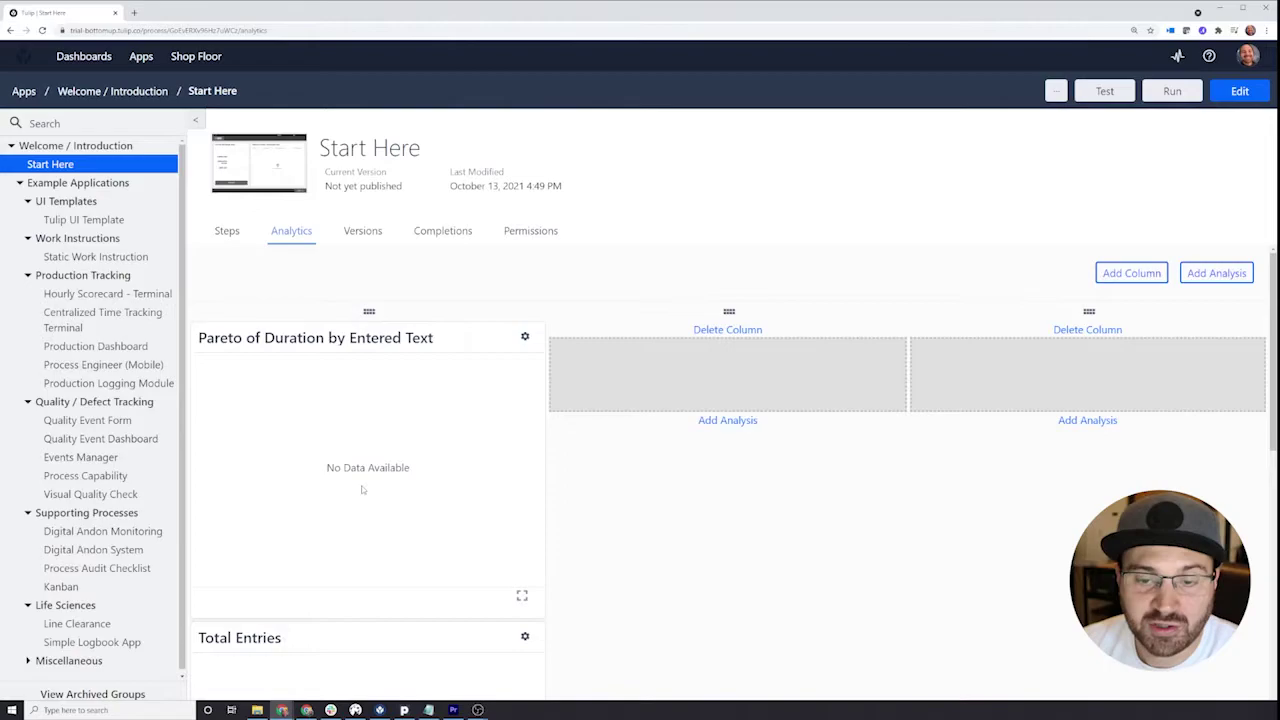
{"action": "left_click", "coordinate": [365, 235]}
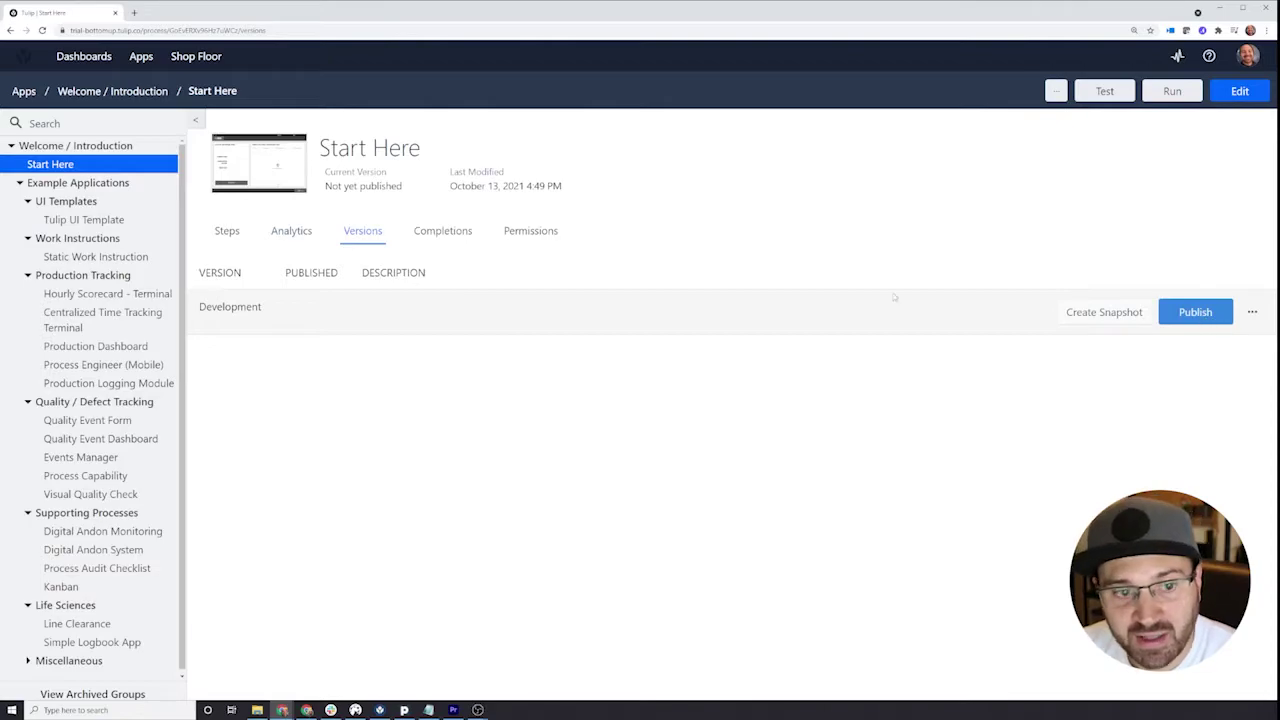
{"action": "left_click", "coordinate": [524, 240]}
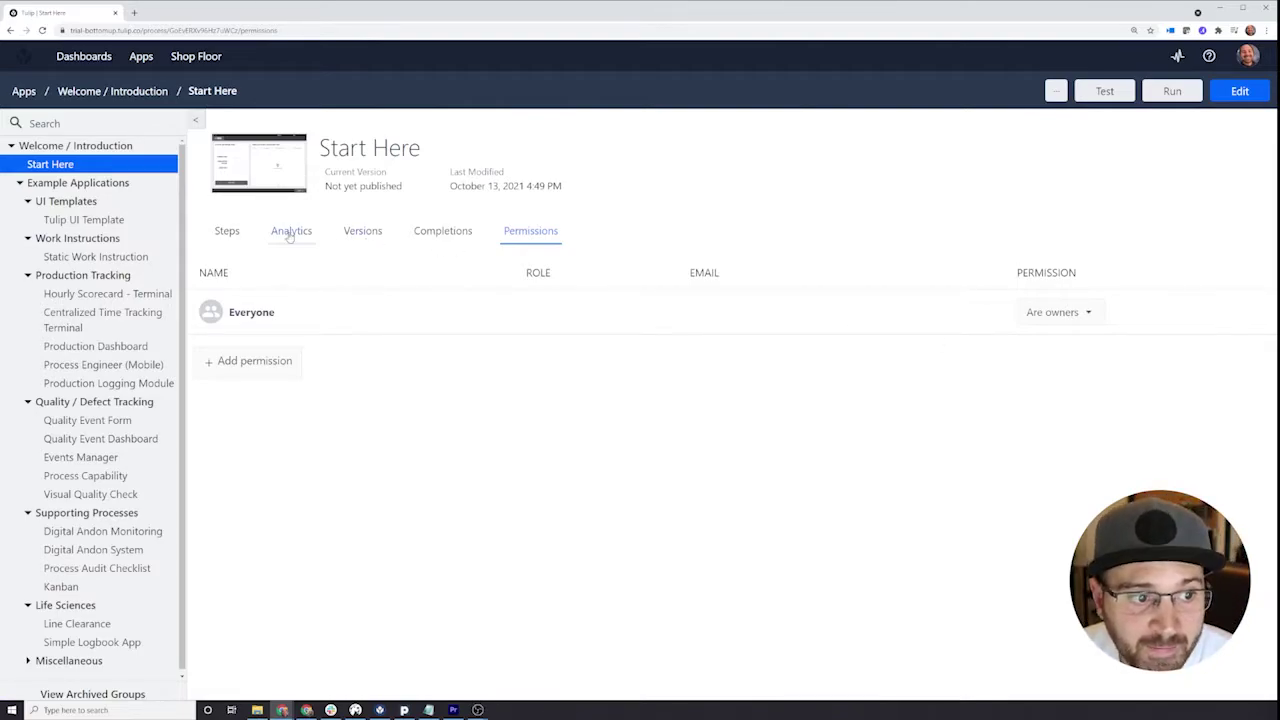
{"action": "left_click", "coordinate": [224, 234]}
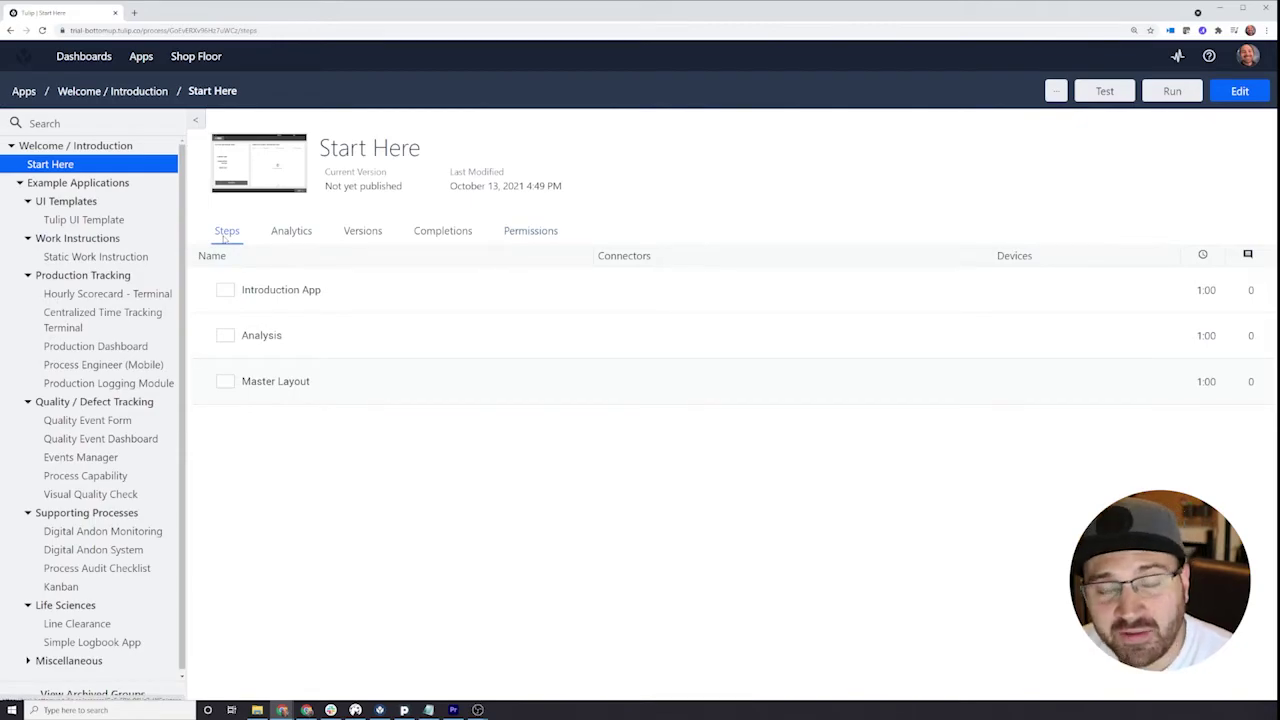
Open the Introduction App step, add a plain button, move it, then delete it.
{"action": "left_click", "coordinate": [270, 287]}
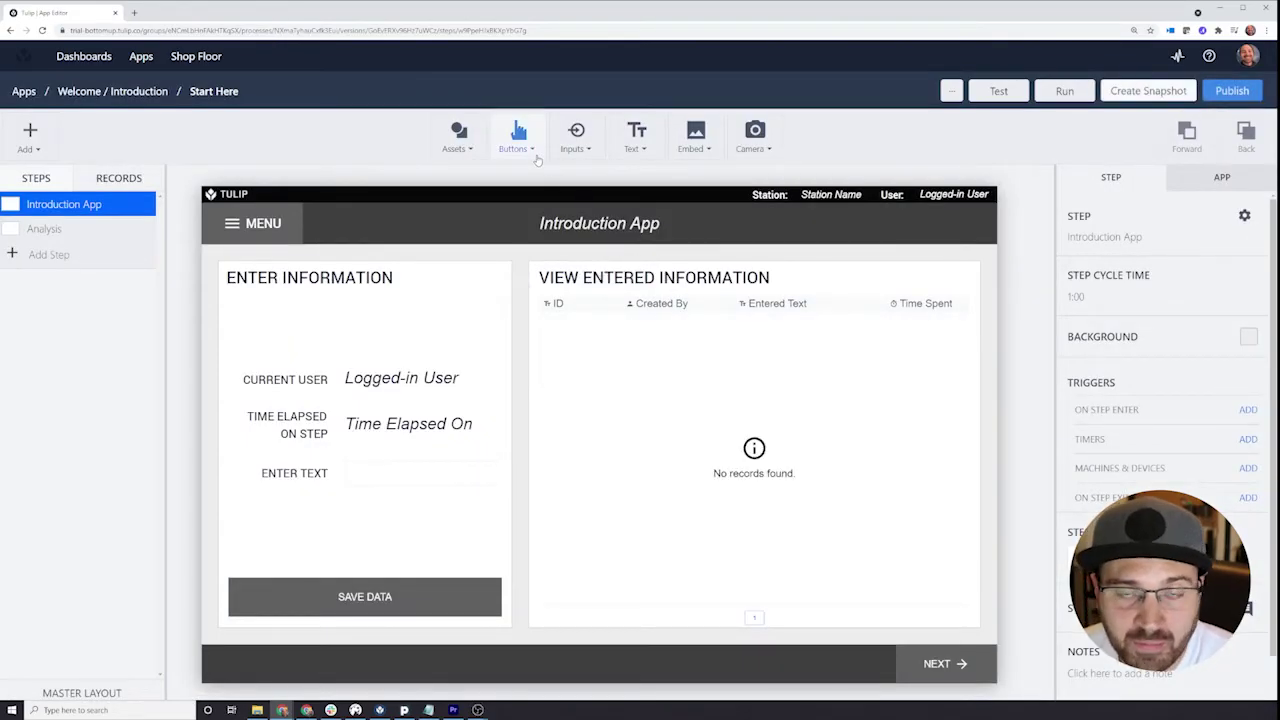
{"action": "left_click", "coordinate": [517, 135]}
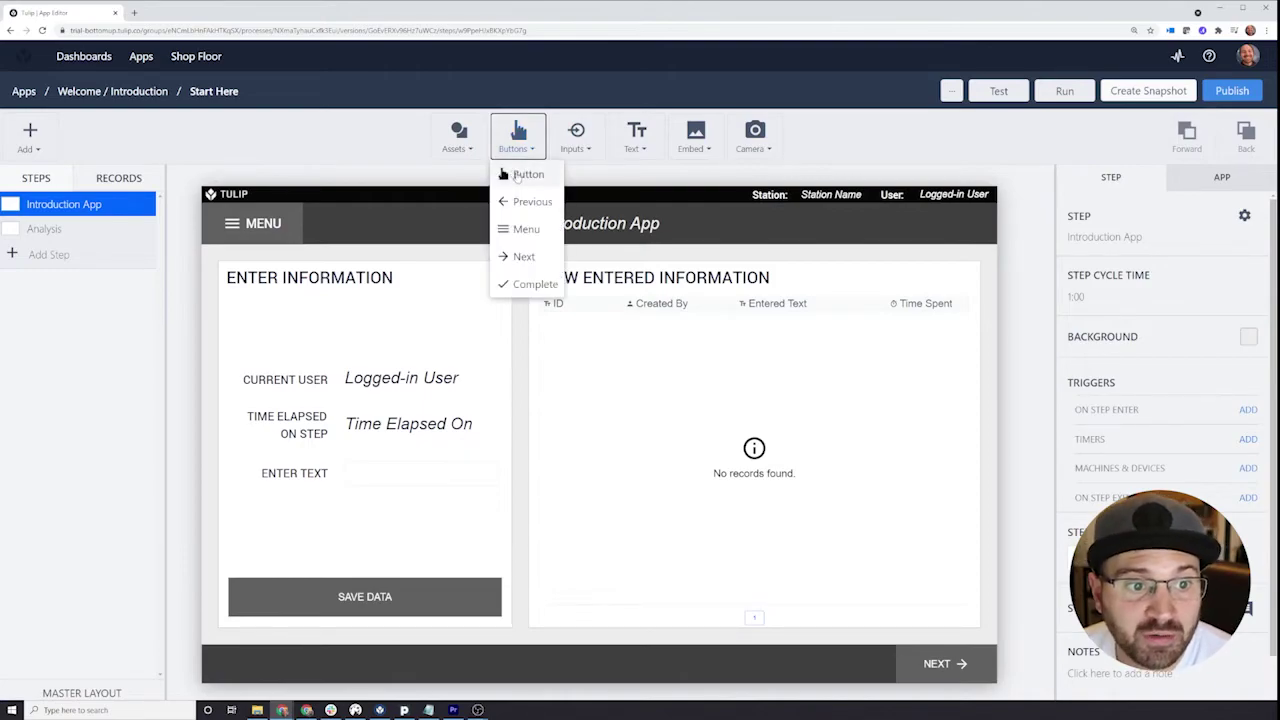
{"action": "left_click", "coordinate": [520, 173]}
{"action": "left_click_drag", "start_coordinate": [650, 396], "coordinate": [741, 355]}
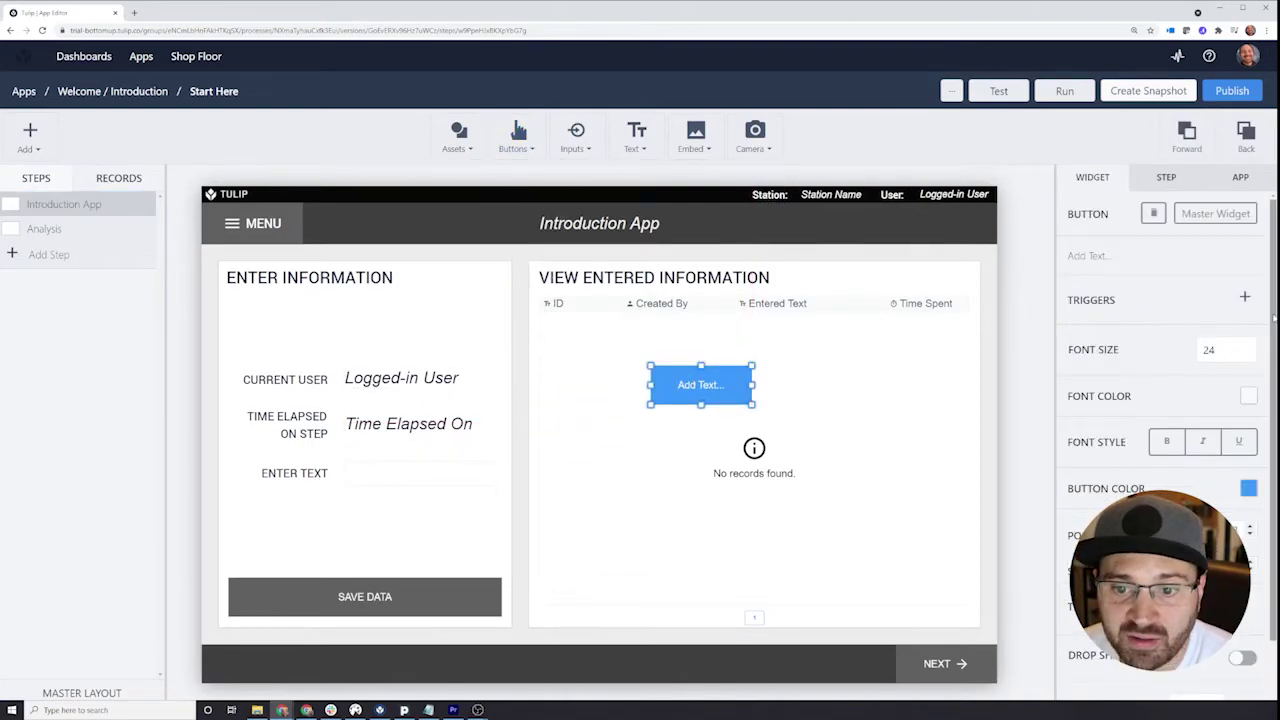
{"action": "key", "text": "Delete"}
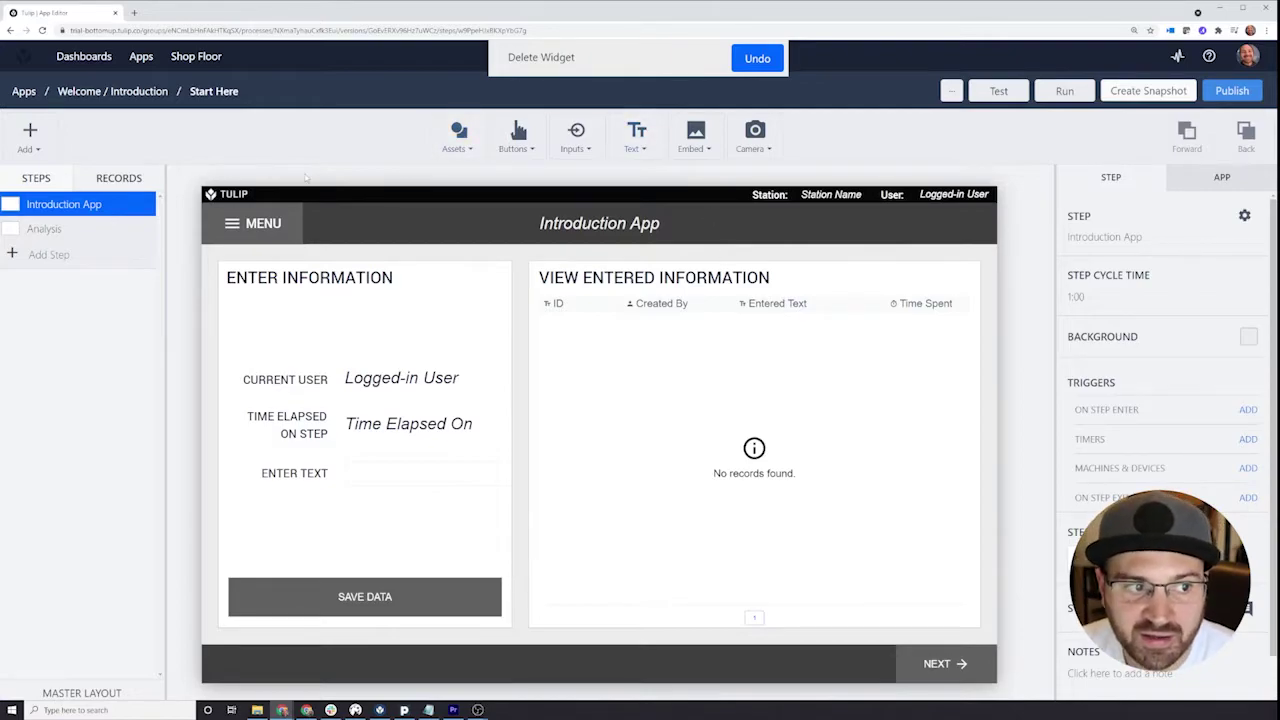
{"action": "left_click", "coordinate": [146, 66]}
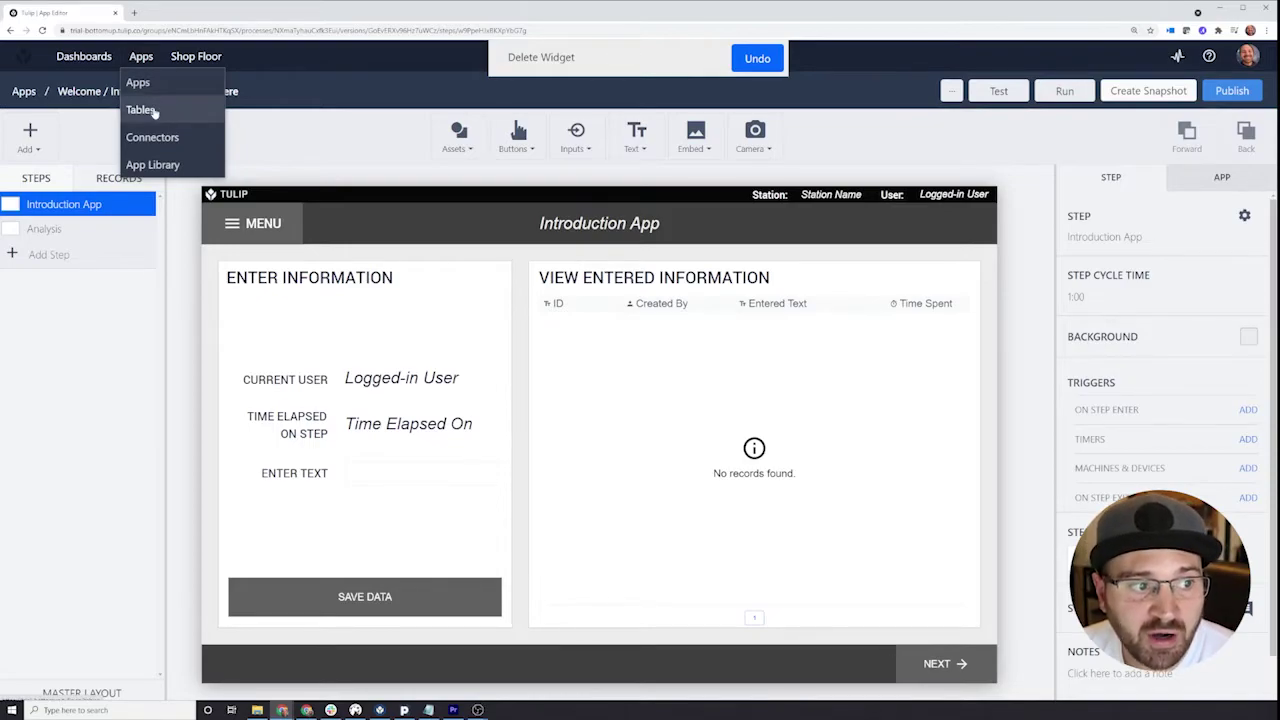
On the Tables page, preview the Events table's records, then return to the tables list.
{"action": "left_click", "coordinate": [153, 111]}
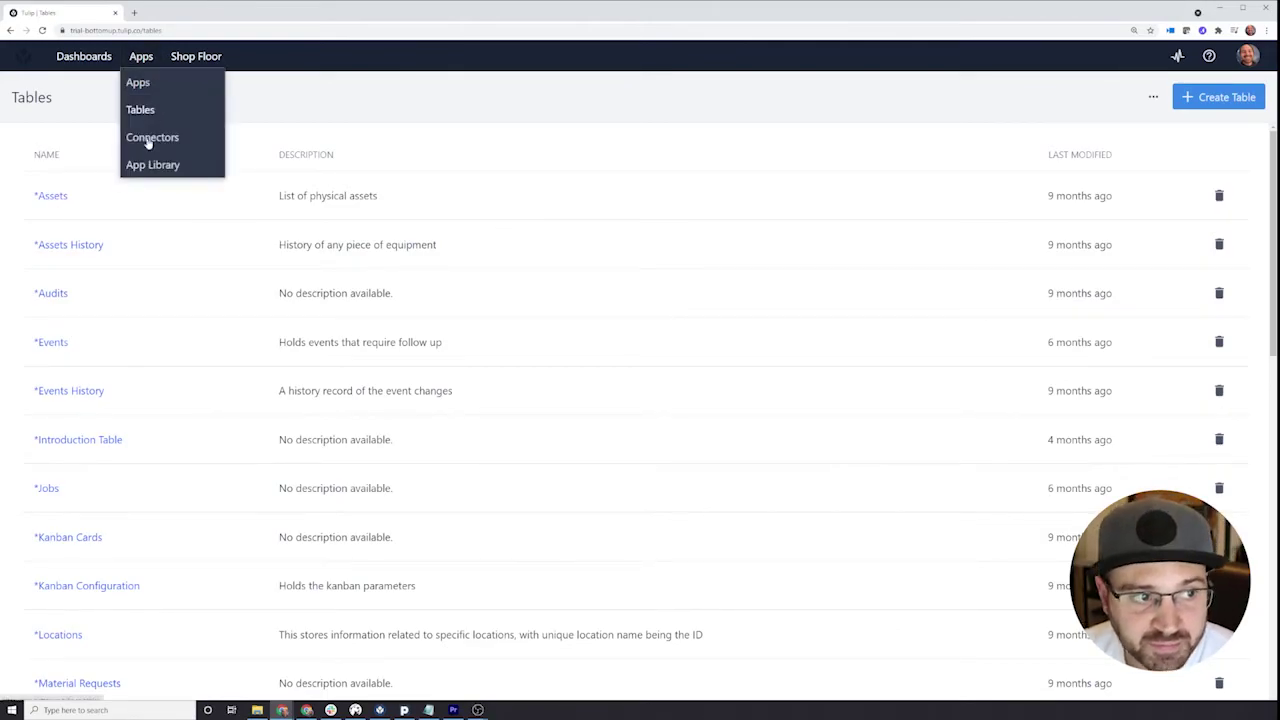
{"action": "left_click", "coordinate": [56, 342]}
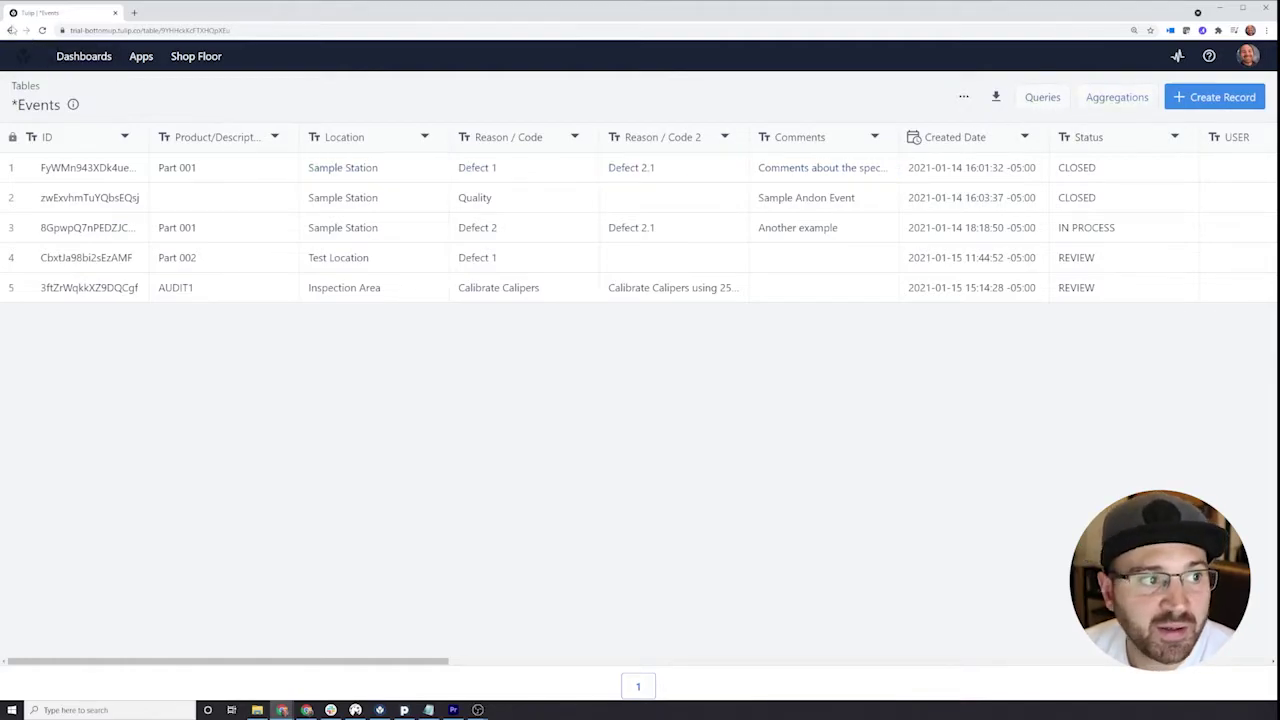
{"action": "left_click", "coordinate": [11, 31]}
Go to Apps > Connectors to see Airtable, Google Sheets and the others with their status.
{"action": "mouse_move", "coordinate": [141, 56]}
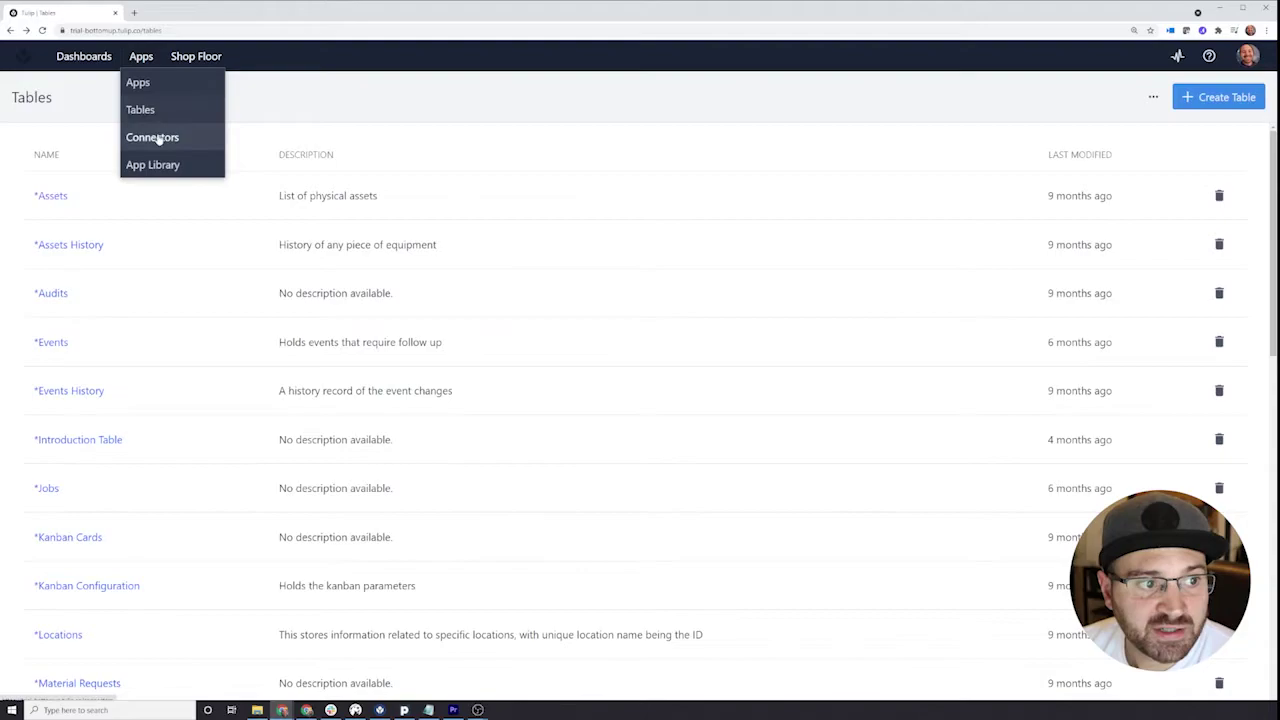
{"action": "left_click", "coordinate": [156, 138]}
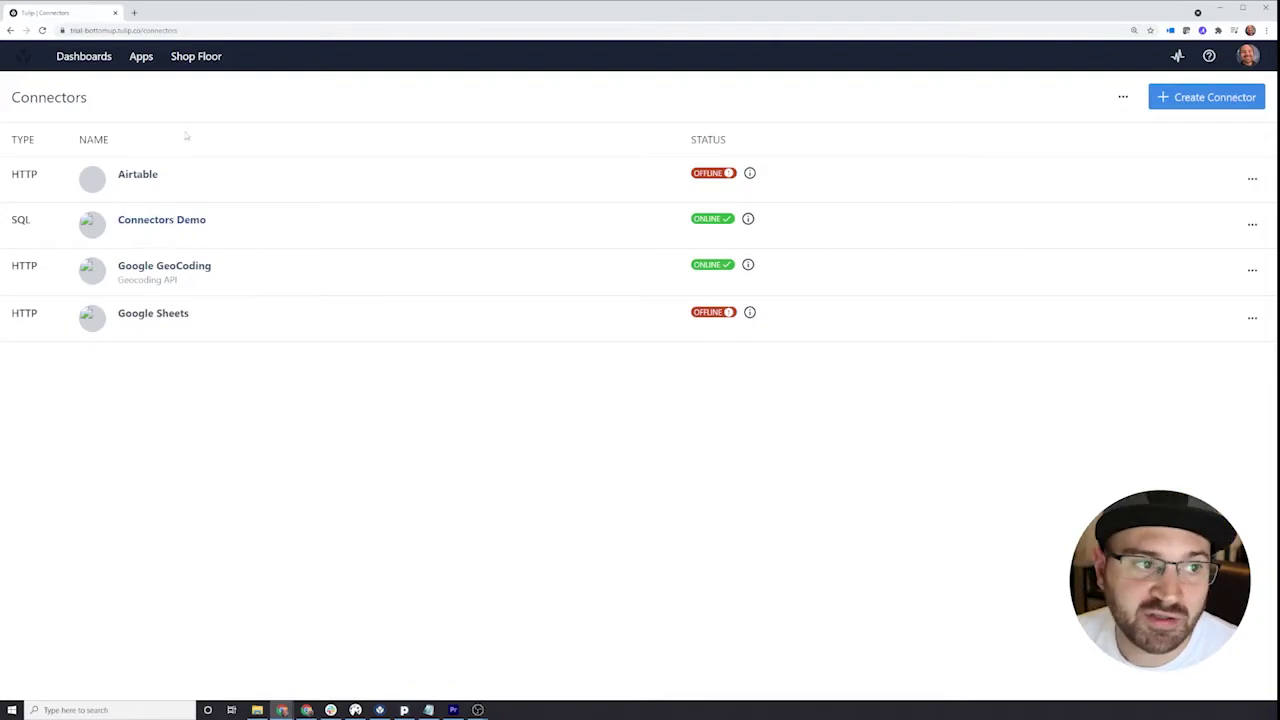
Open the Zebra Label Printer Unit Test page in the App Library, then return to Connectors.
{"action": "mouse_move", "coordinate": [139, 62]}
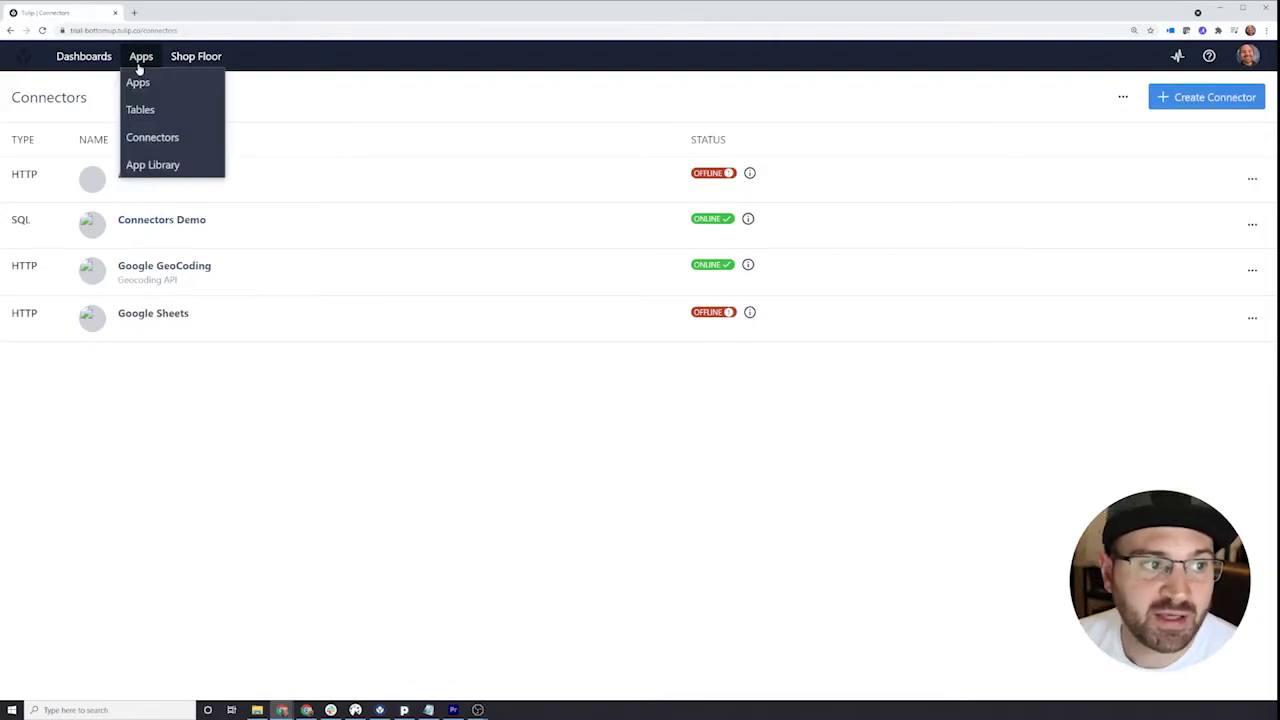
{"action": "left_click", "coordinate": [150, 164]}
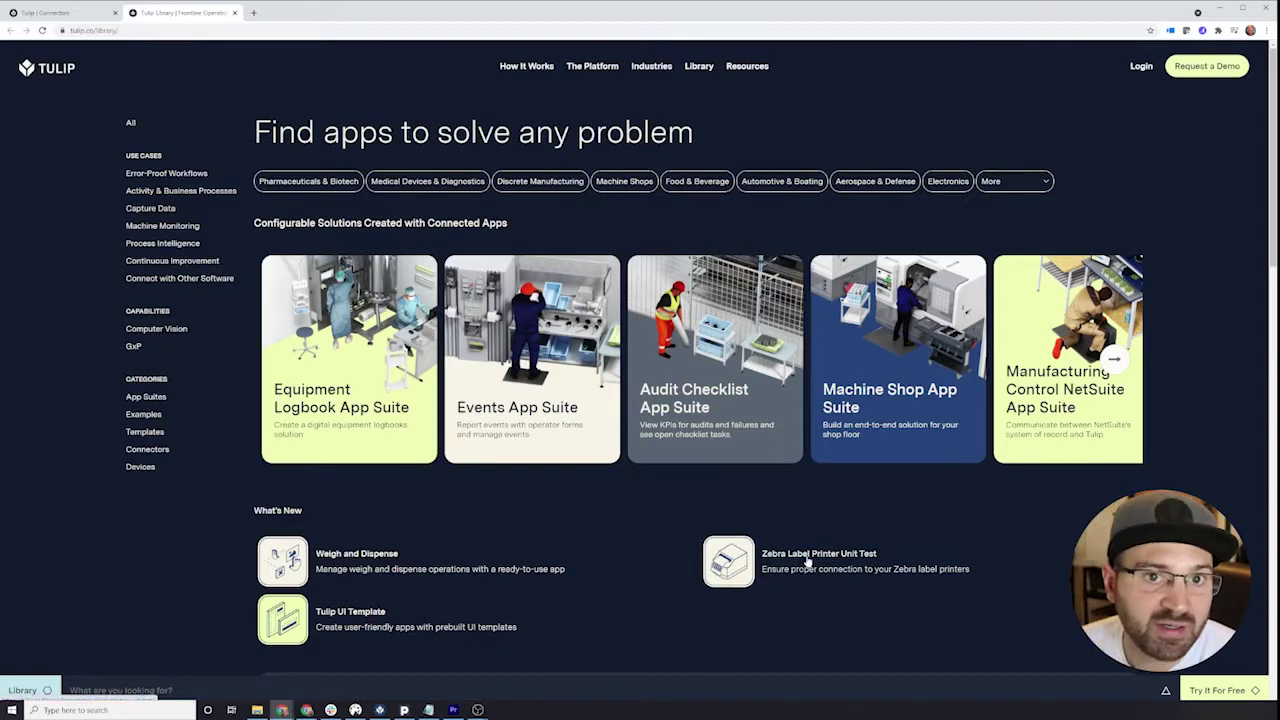
{"action": "left_click", "coordinate": [752, 570]}
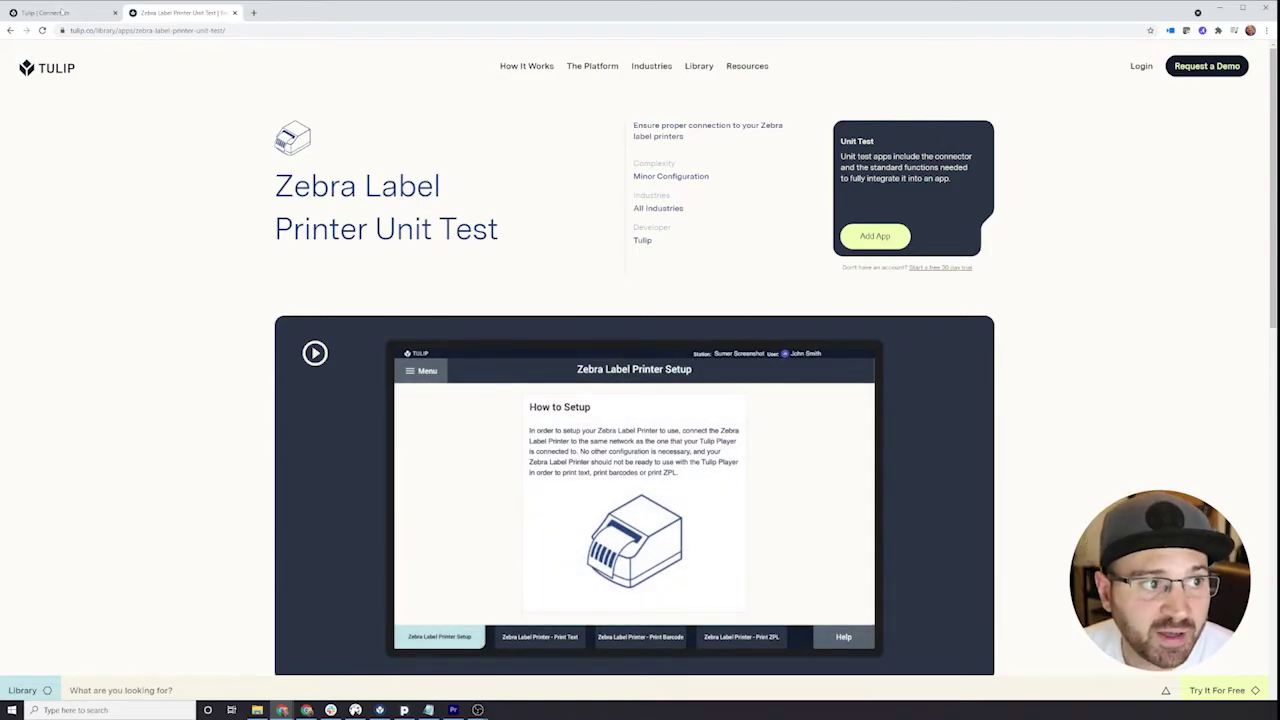
{"action": "key", "text": "ctrl+Tab"}
{"action": "left_click", "coordinate": [140, 57]}
{"action": "mouse_move", "coordinate": [211, 59]}
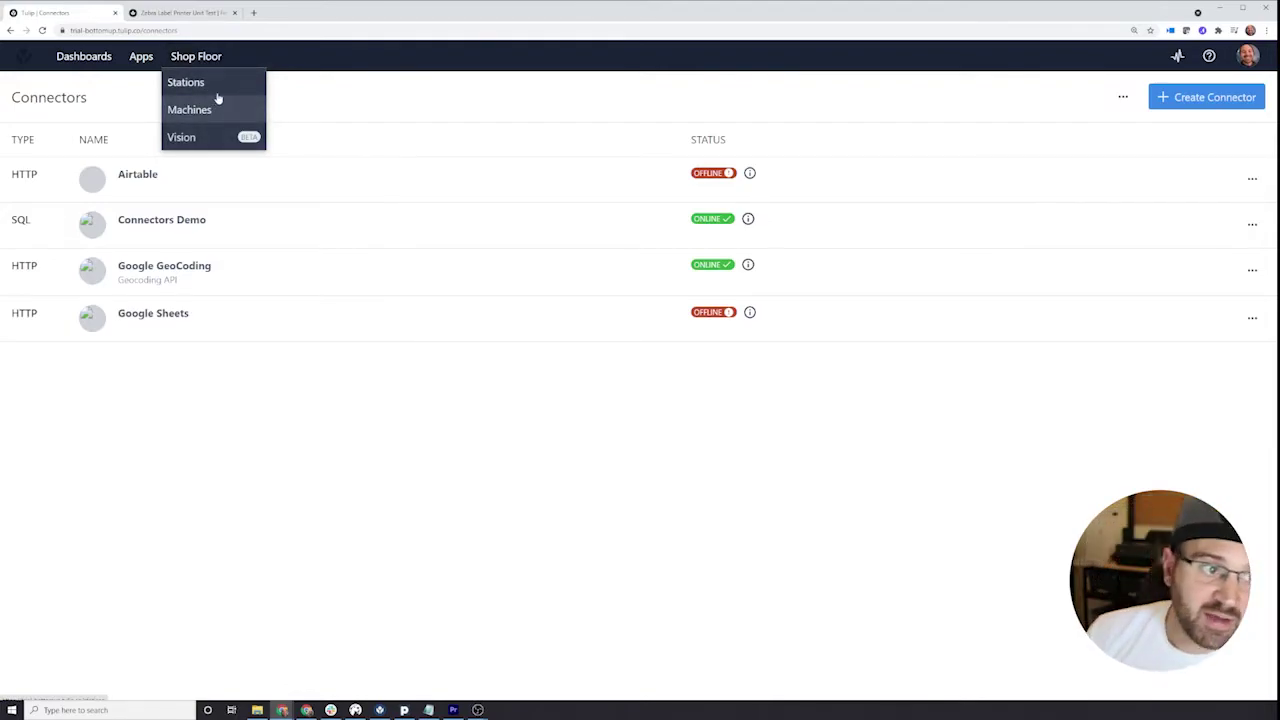
Go to Shop Floor > Stations to view a station's live preview and configuration.
{"action": "left_click", "coordinate": [212, 86]}
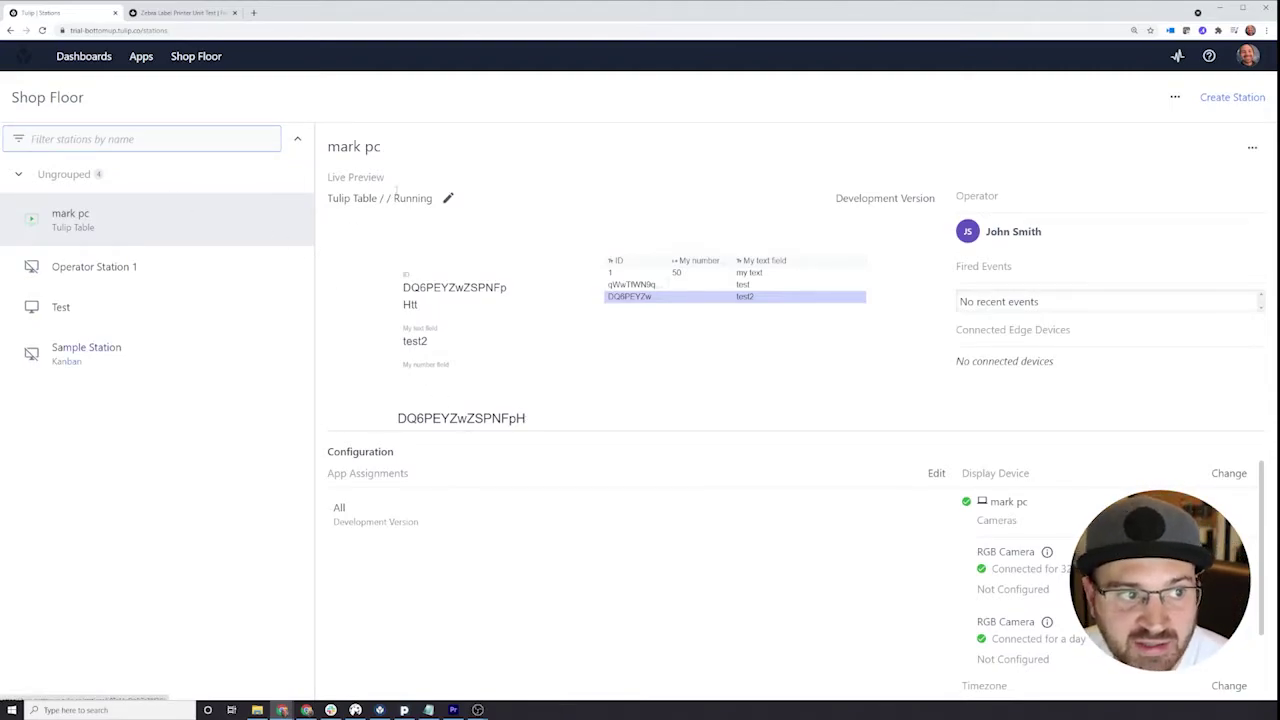
Go to Shop Floor > Machines to reach the gateways list with stations, IPs and versions.
{"action": "mouse_move", "coordinate": [196, 58]}
{"action": "left_click", "coordinate": [200, 107]}
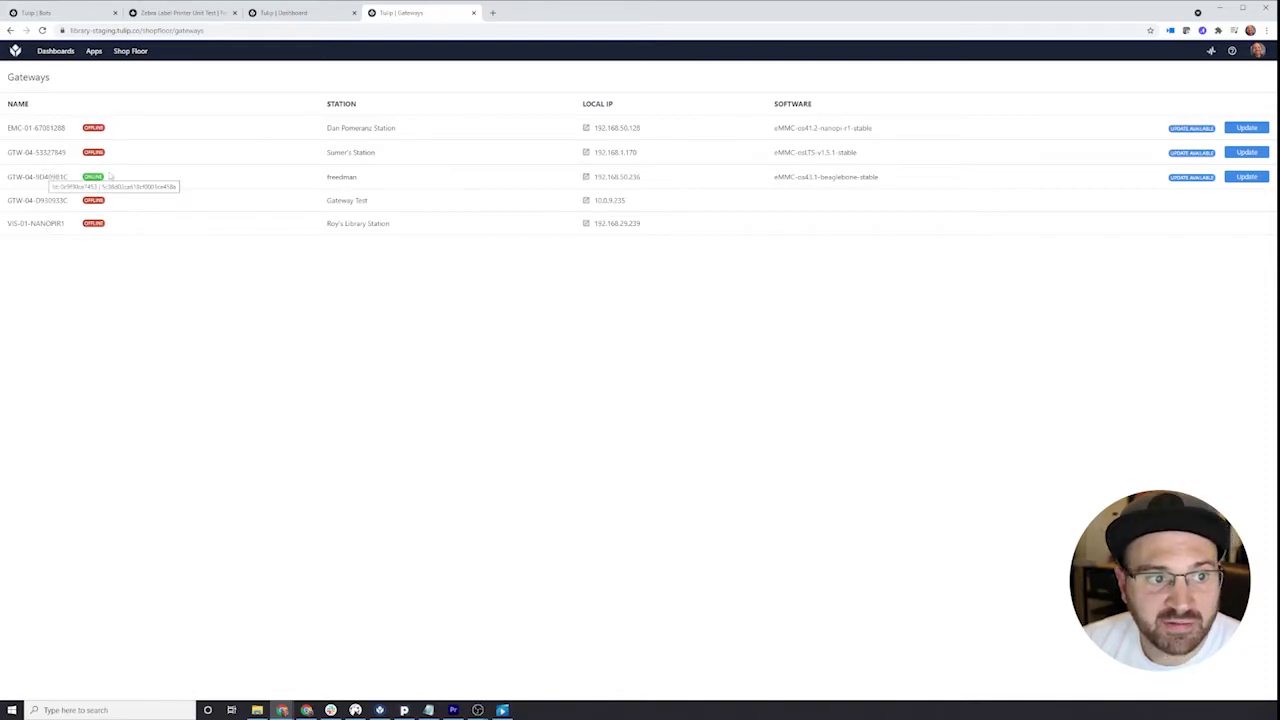
Open the online gateway's portal and log in using the saved password.
{"action": "left_click", "coordinate": [586, 178]}
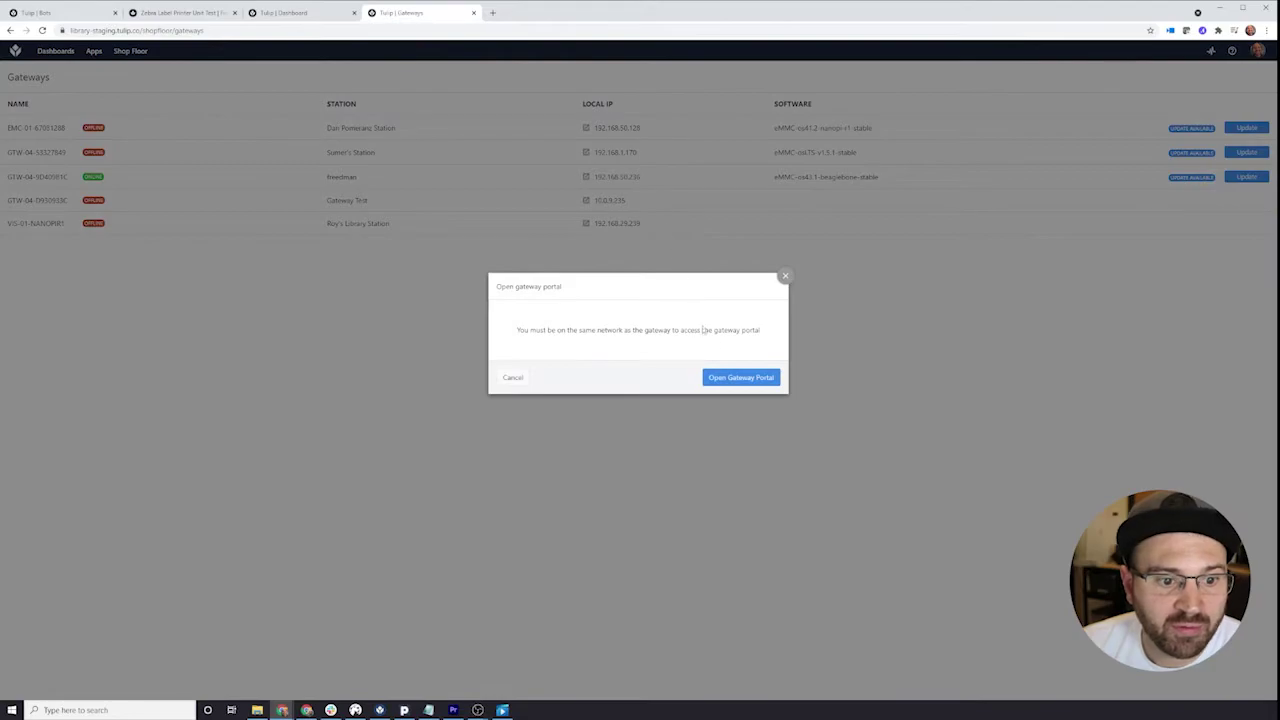
{"action": "left_click", "coordinate": [740, 377]}
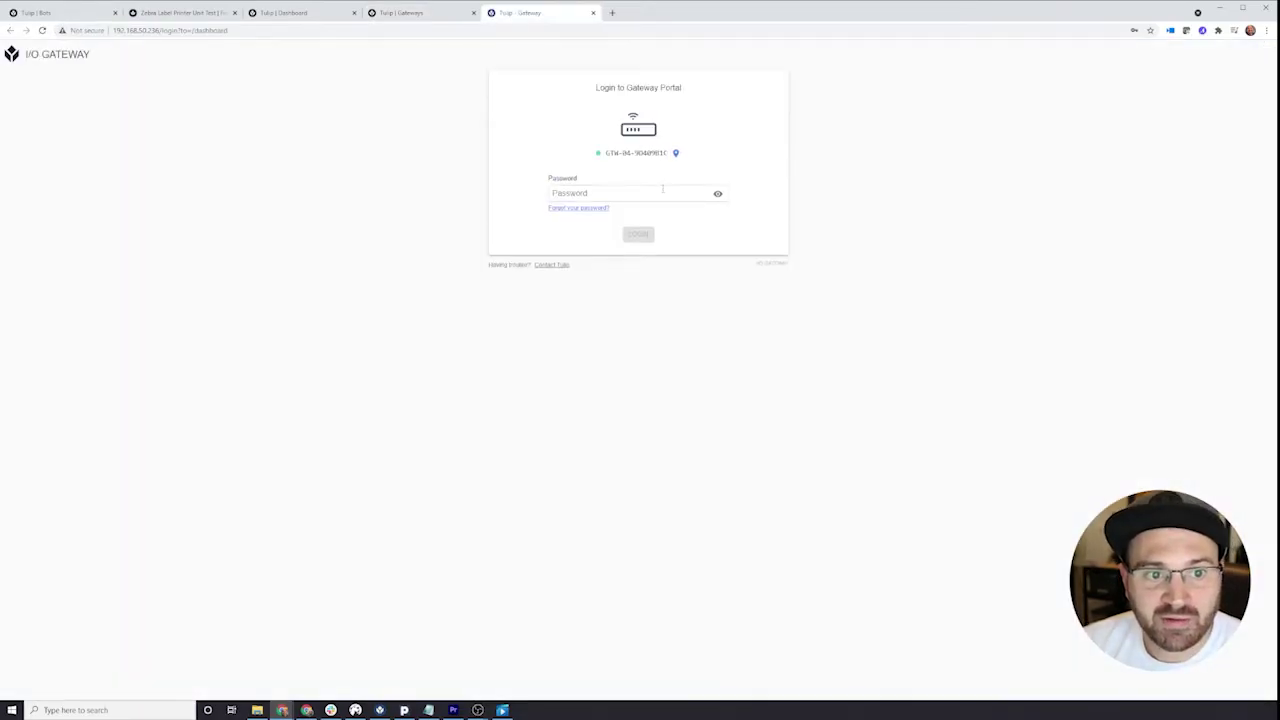
{"action": "left_click", "coordinate": [660, 196]}
{"action": "left_click", "coordinate": [600, 215]}
{"action": "left_click", "coordinate": [636, 233]}
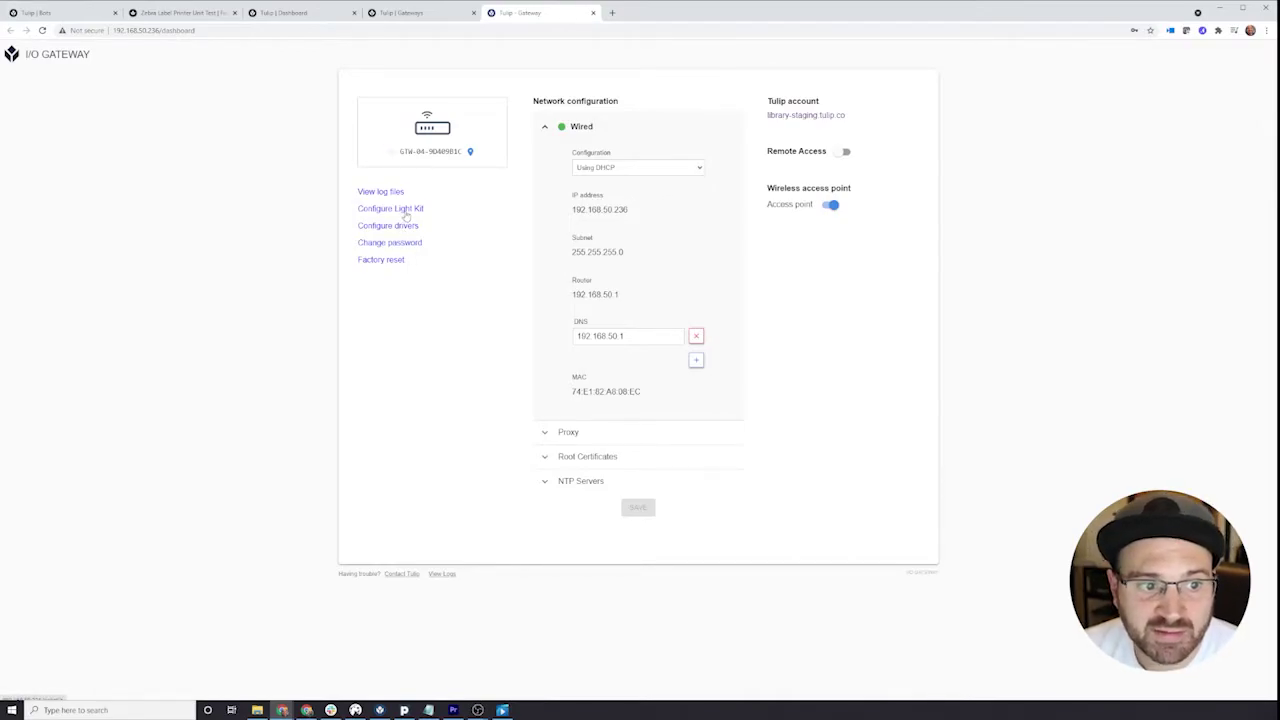
{"action": "left_click", "coordinate": [405, 228]}
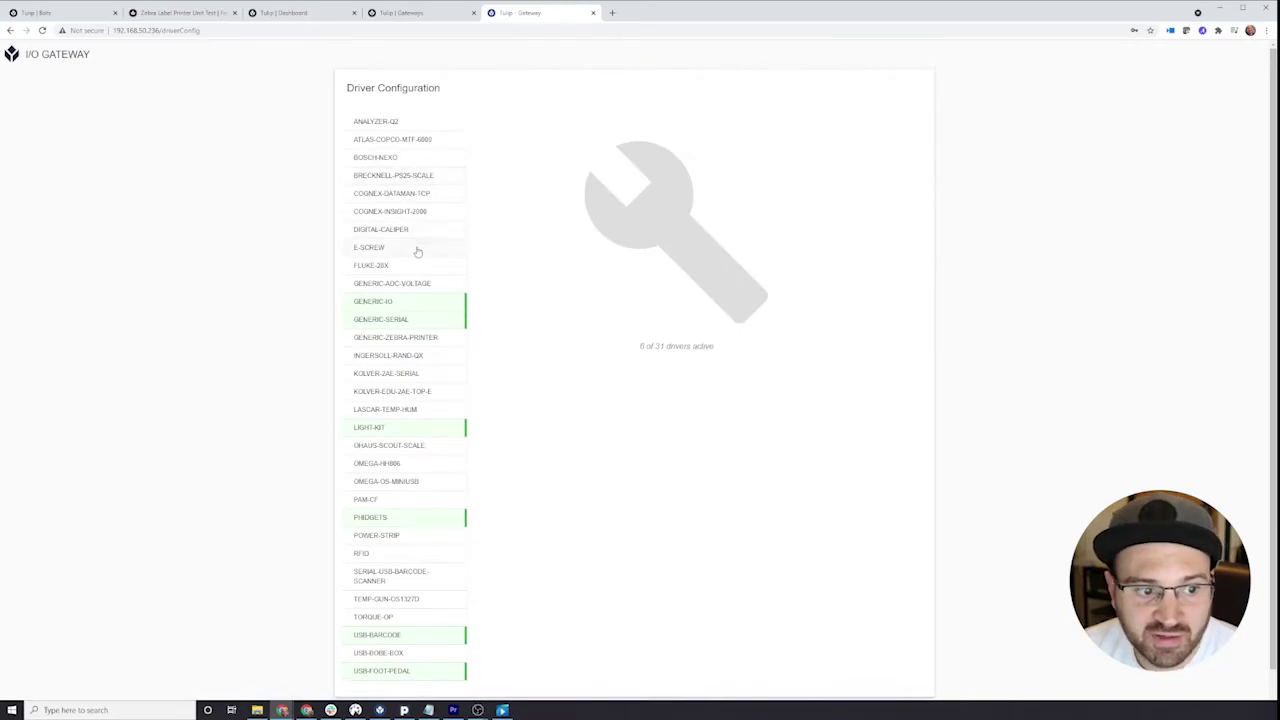
{"action": "scroll", "coordinate": [397, 195], "scroll_direction": "up", "scroll_amount": 1}
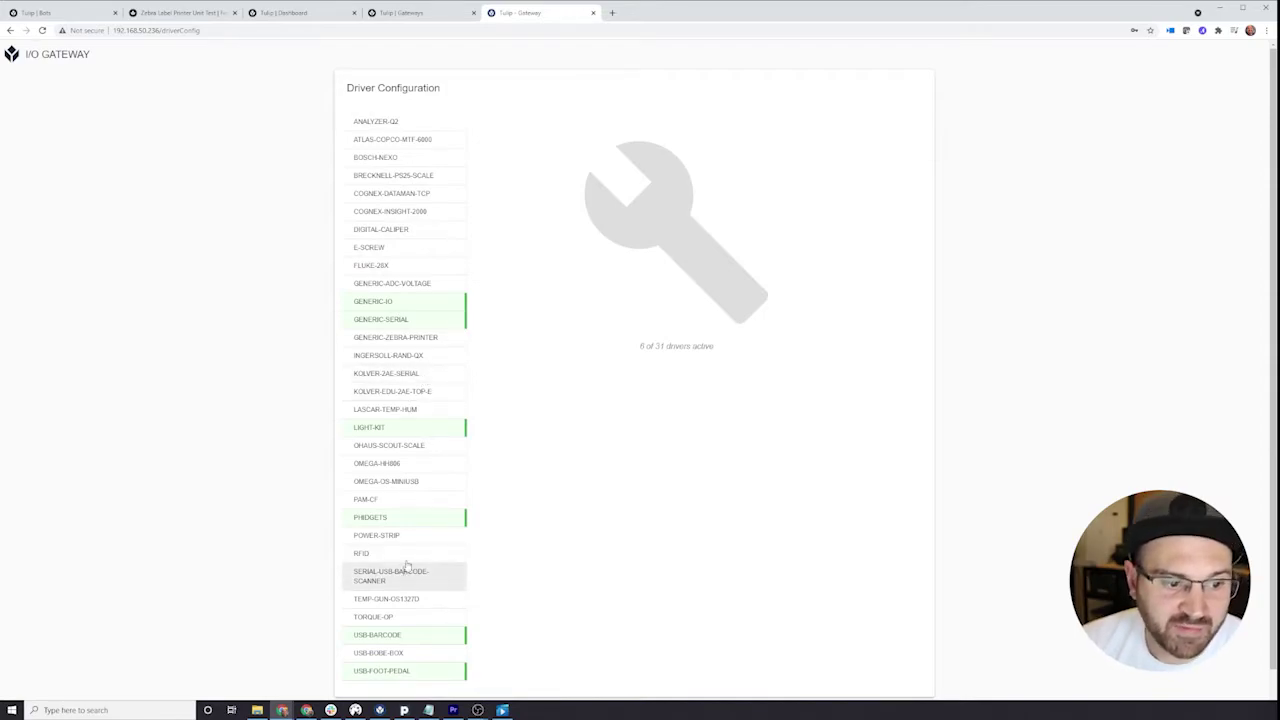
{"action": "left_click", "coordinate": [10, 30]}
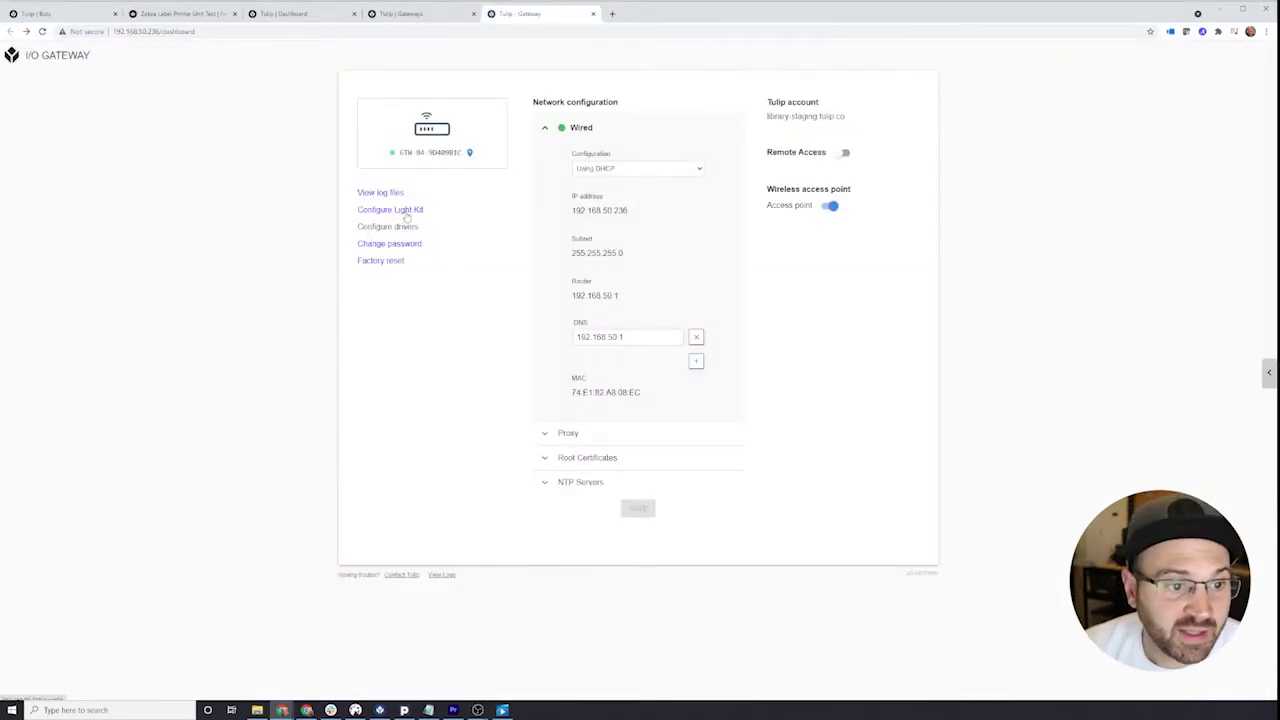
Reshape the Channel 1 light bins on the Light Kit page and save the configuration.
{"action": "left_click", "coordinate": [406, 214]}
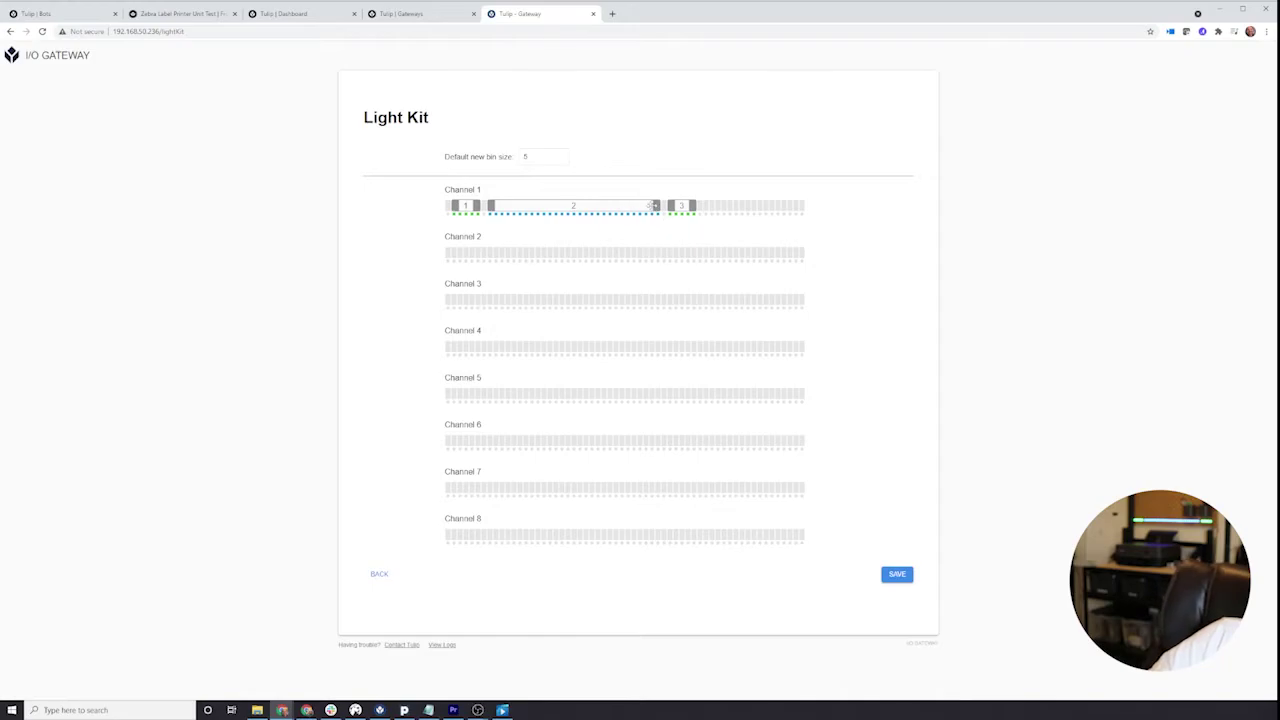
{"action": "mouse_move", "coordinate": [657, 205]}
{"action": "left_mouse_down"}
{"action": "mouse_move", "coordinate": [587, 207]}
{"action": "mouse_move", "coordinate": [662, 206]}
{"action": "left_mouse_up"}
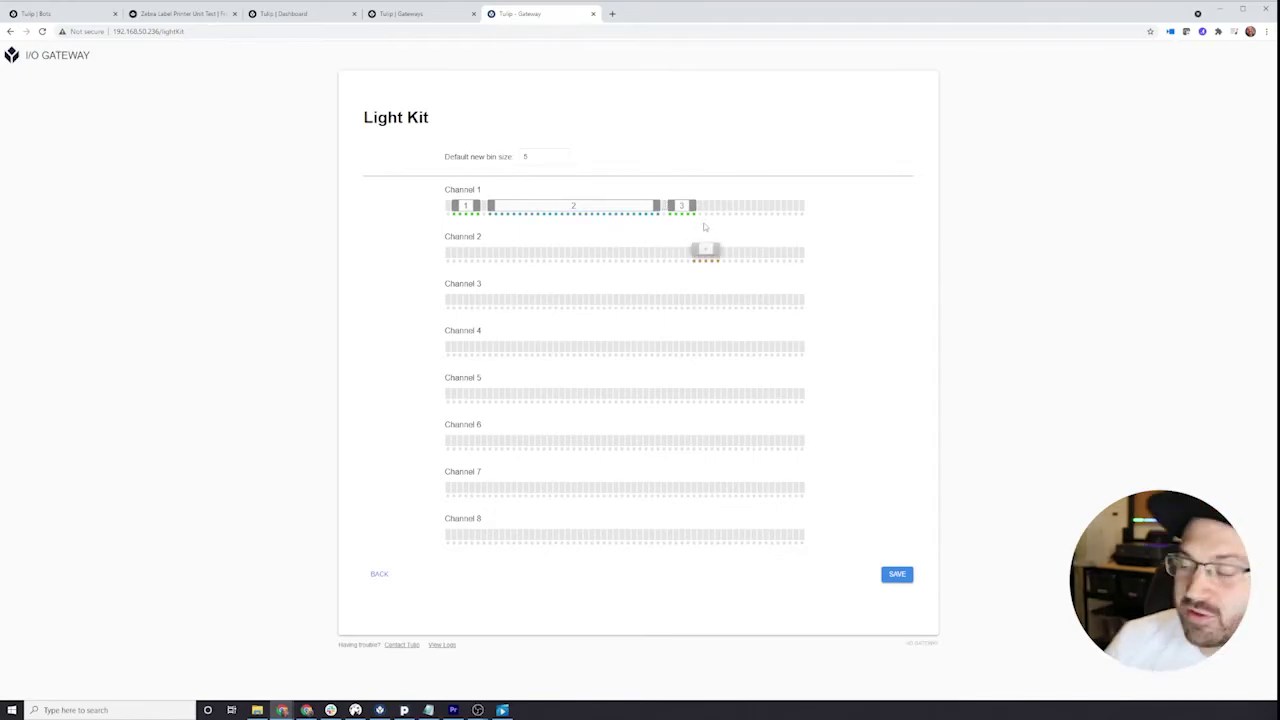
{"action": "left_click", "coordinate": [893, 576]}
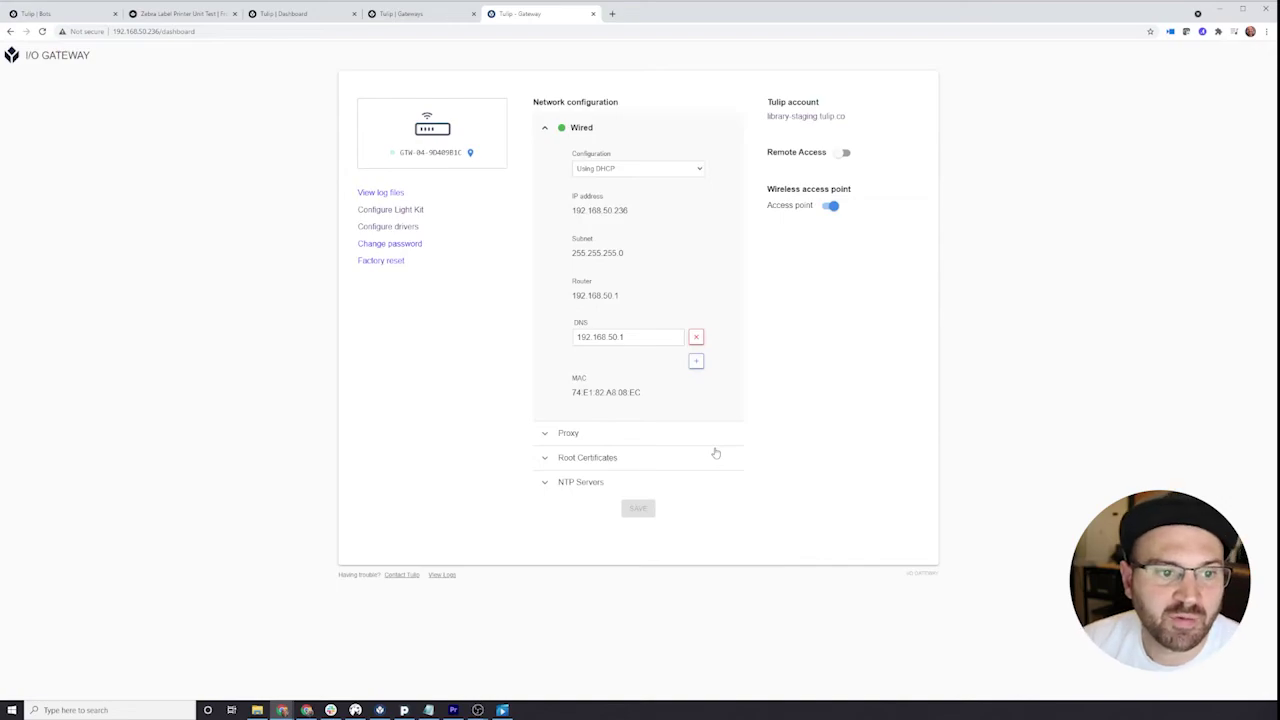
Back in Tulip, open Shop Floor > Vision camera configurations and show the help options.
{"action": "left_click", "coordinate": [405, 13]}
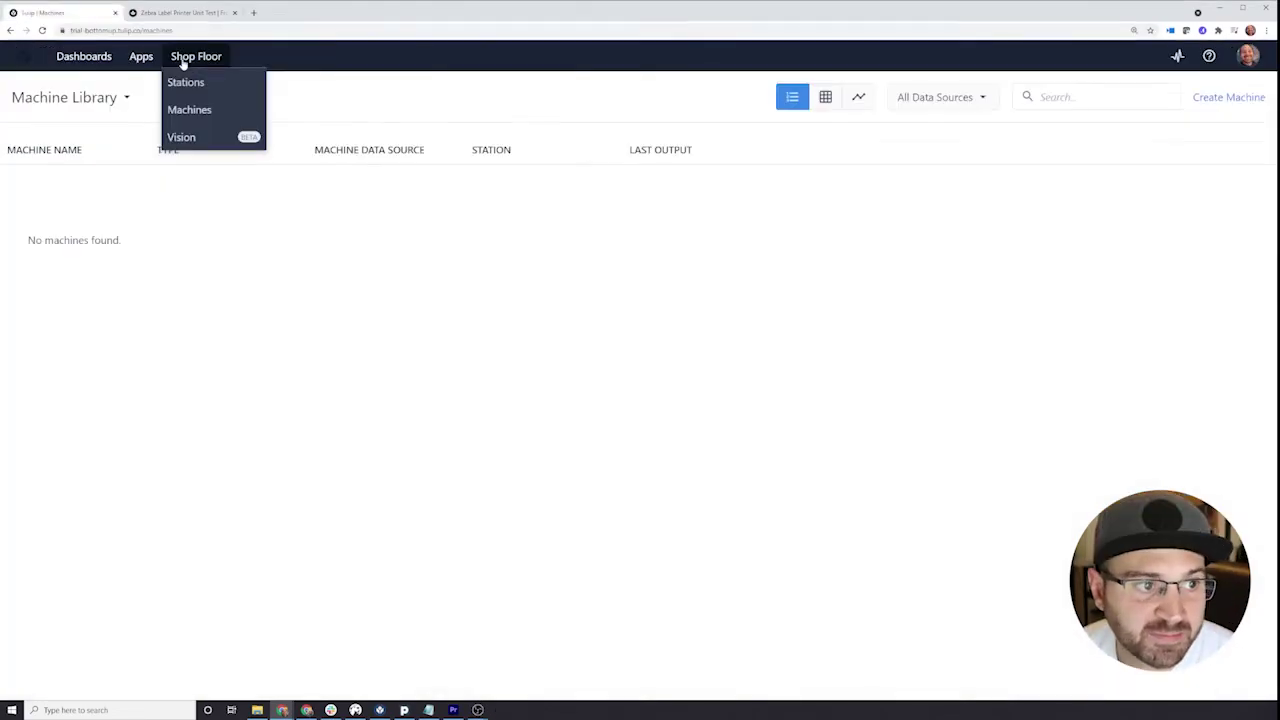
{"action": "left_click", "coordinate": [214, 137]}
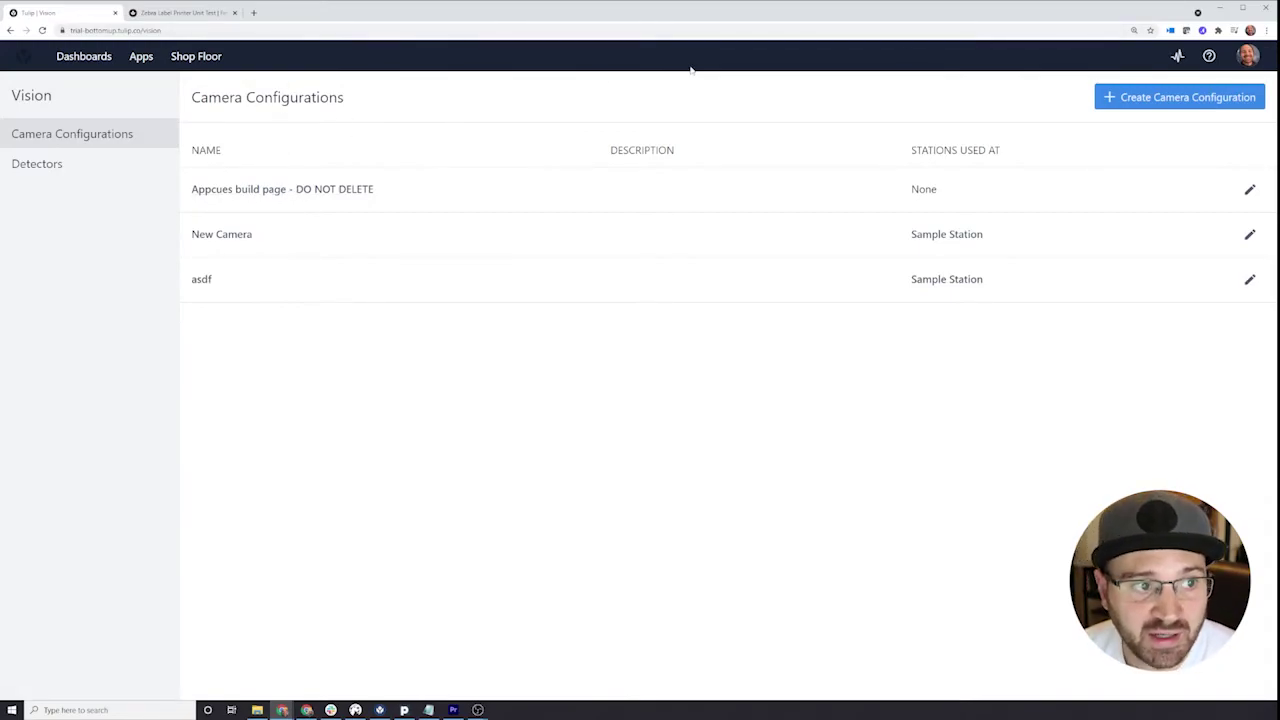
{"action": "left_click", "coordinate": [1210, 57]}
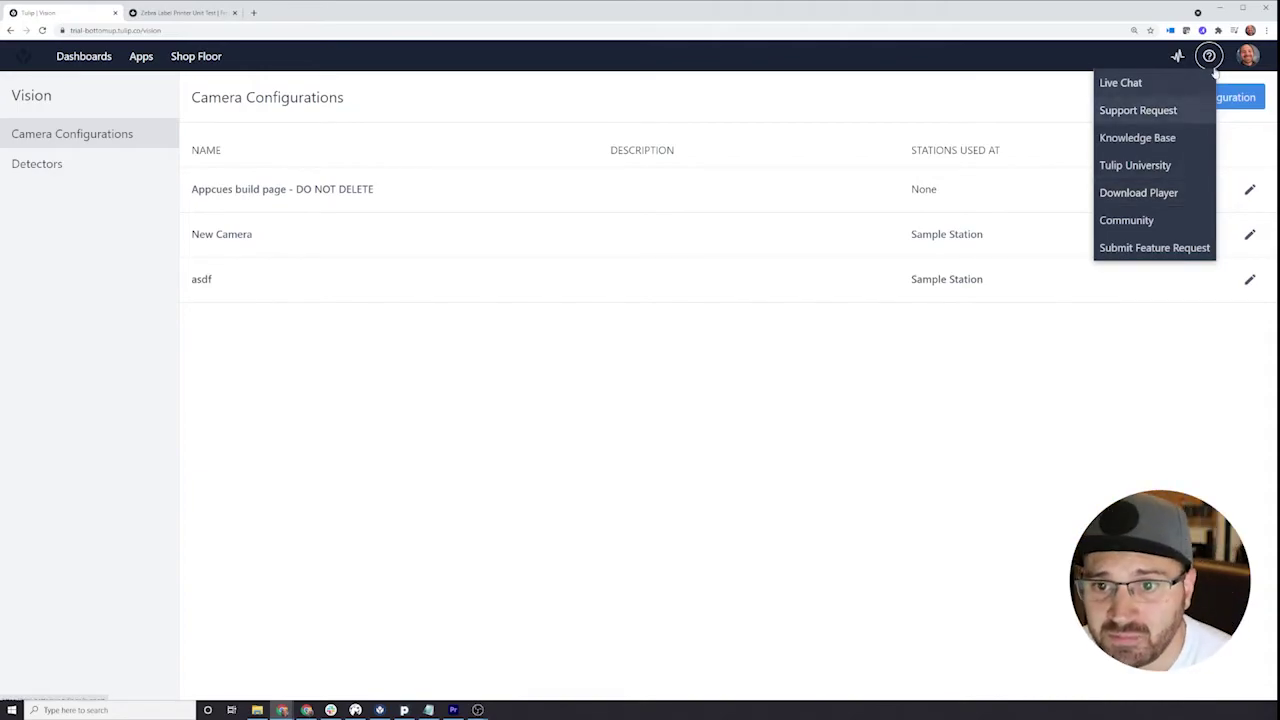
Go to the Users list in the account settings.
{"action": "left_click", "coordinate": [1245, 57]}
{"action": "left_click", "coordinate": [1156, 167]}
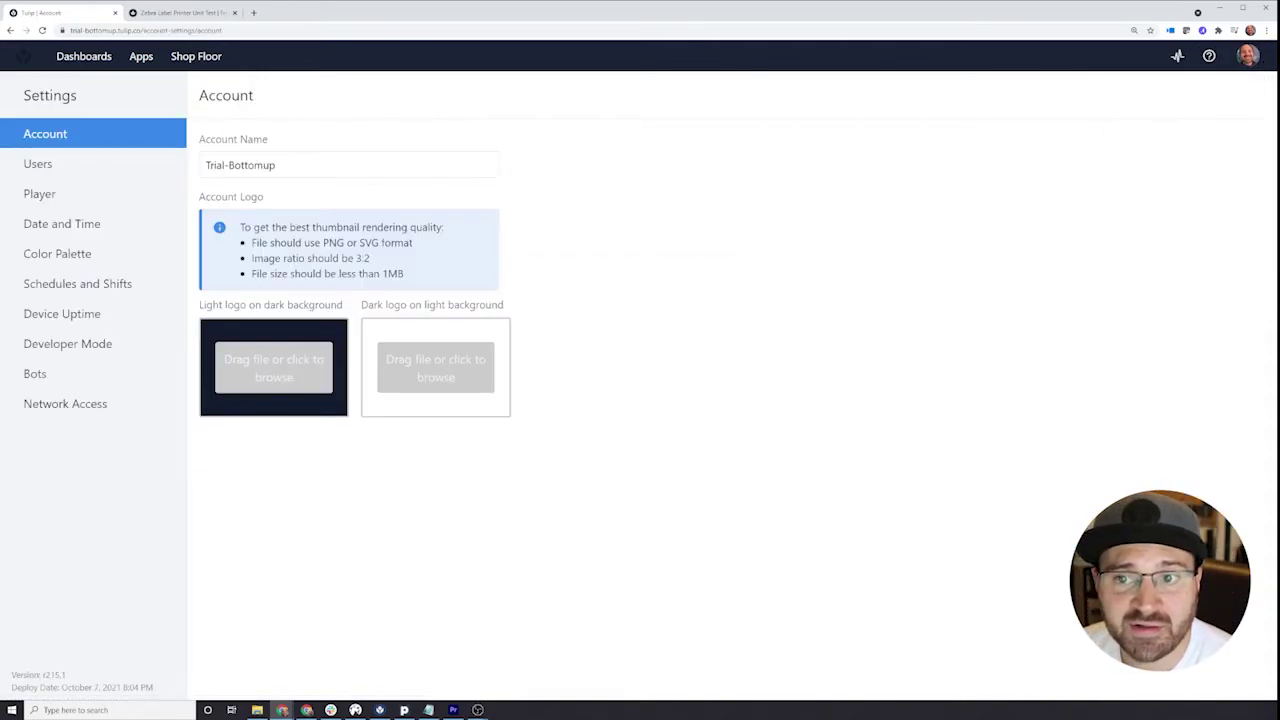
{"action": "left_click", "coordinate": [44, 172]}
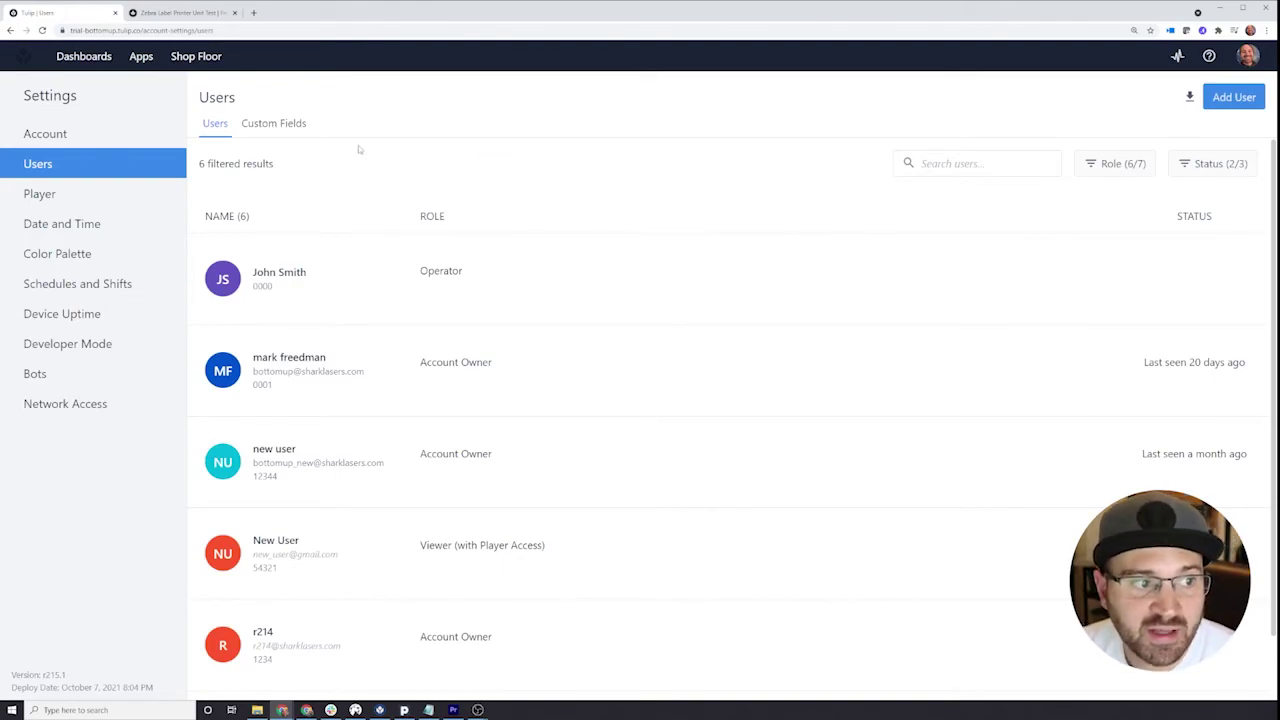
Start inviting a new Operator user, begin its Badge ID, then cancel the invite.
{"action": "left_click", "coordinate": [1231, 108]}
{"action": "left_click", "coordinate": [1100, 285]}
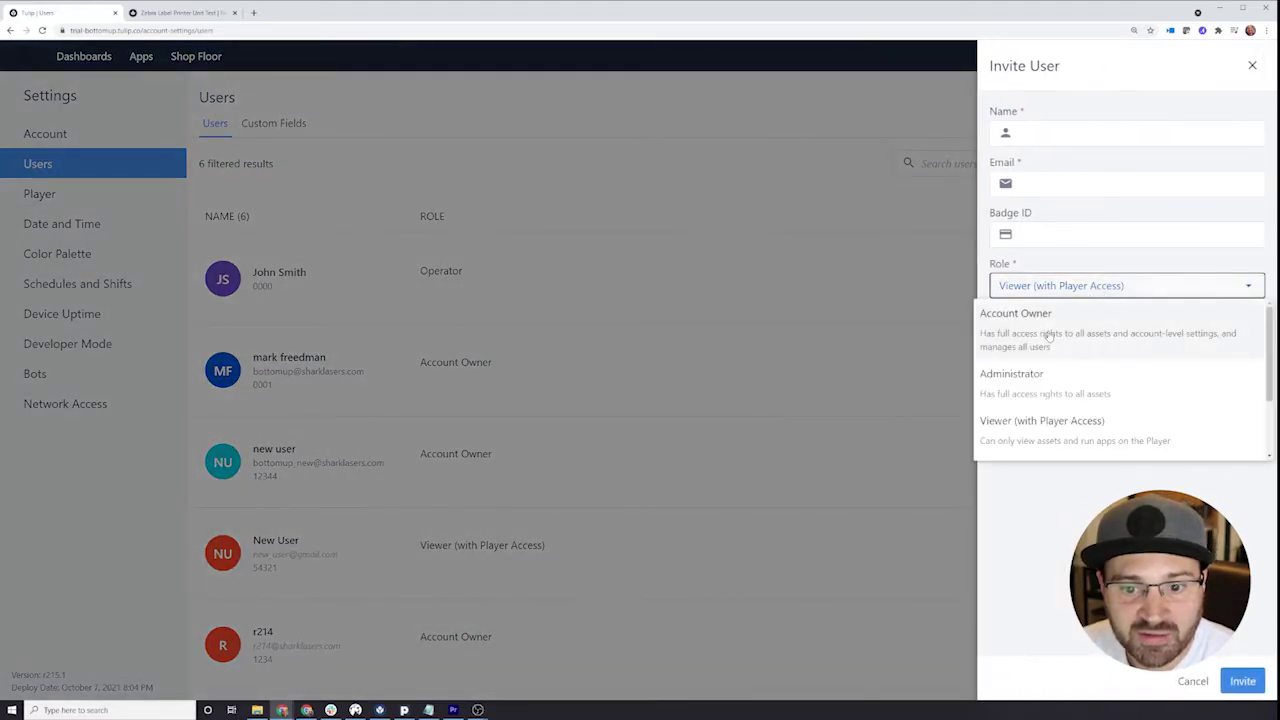
{"action": "scroll", "coordinate": [1050, 380], "scroll_direction": "down", "scroll_amount": 1}
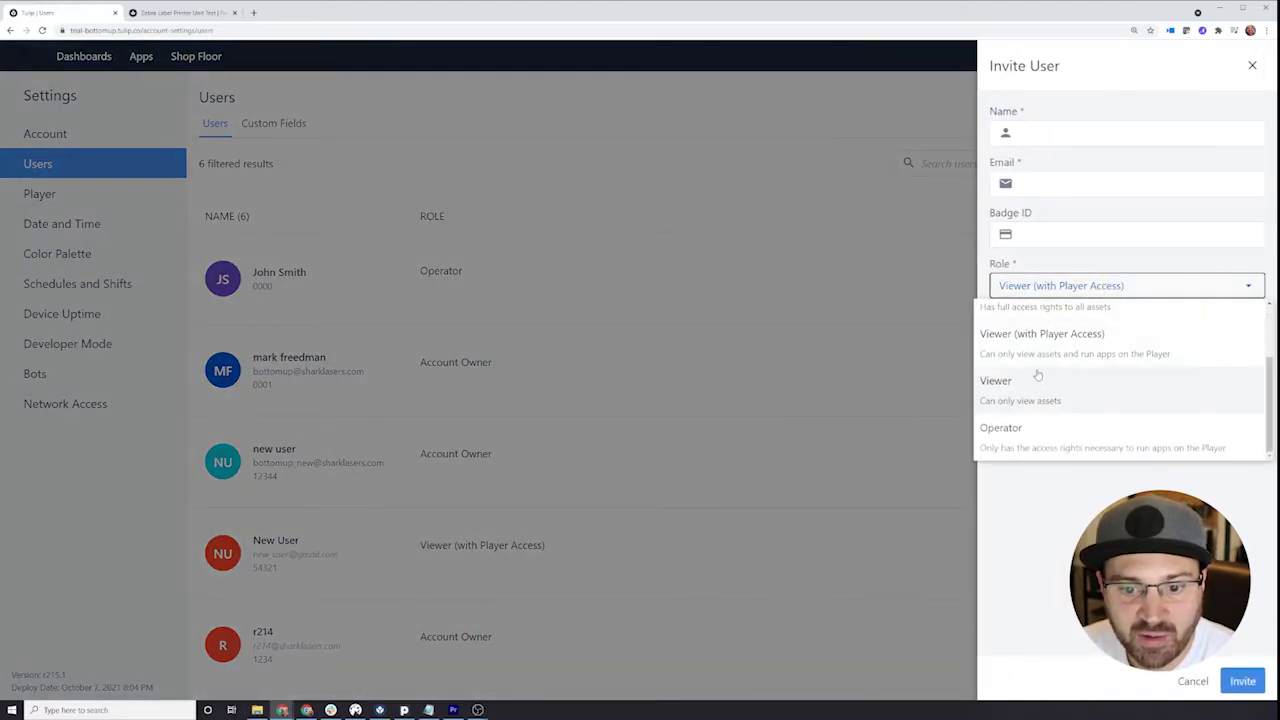
{"action": "left_click", "coordinate": [1036, 447]}
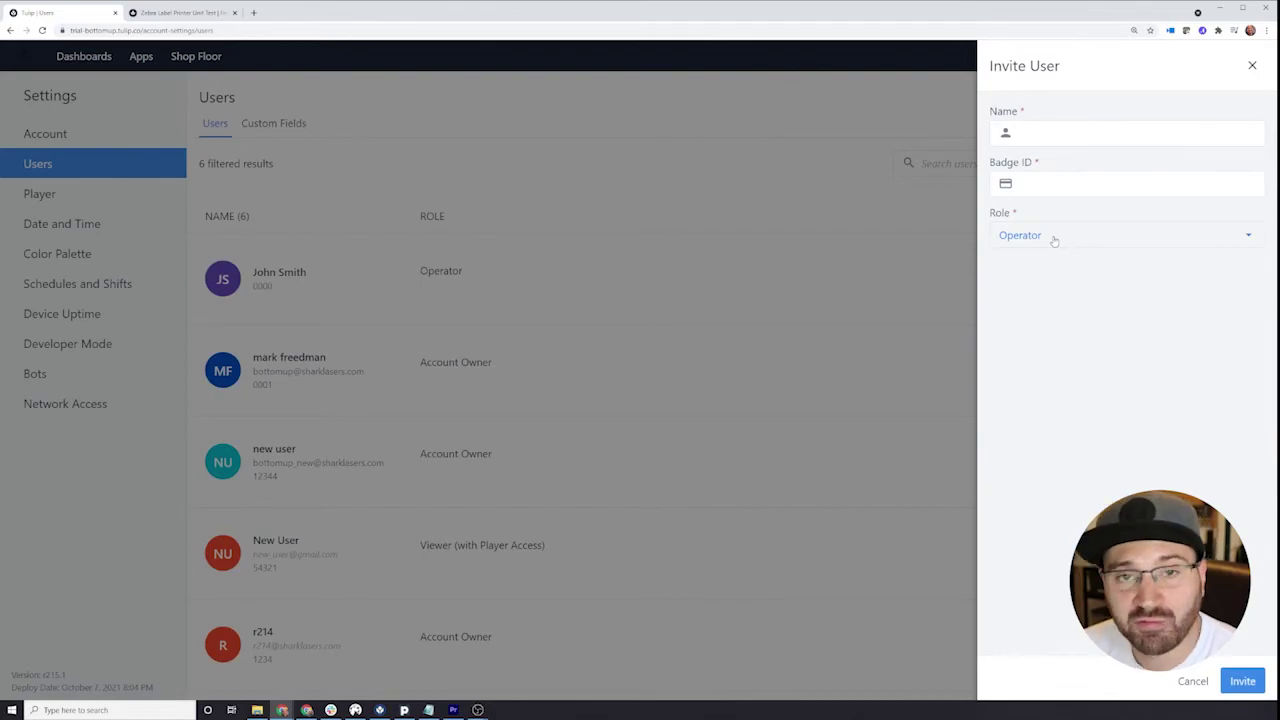
{"action": "left_click", "coordinate": [1077, 178]}
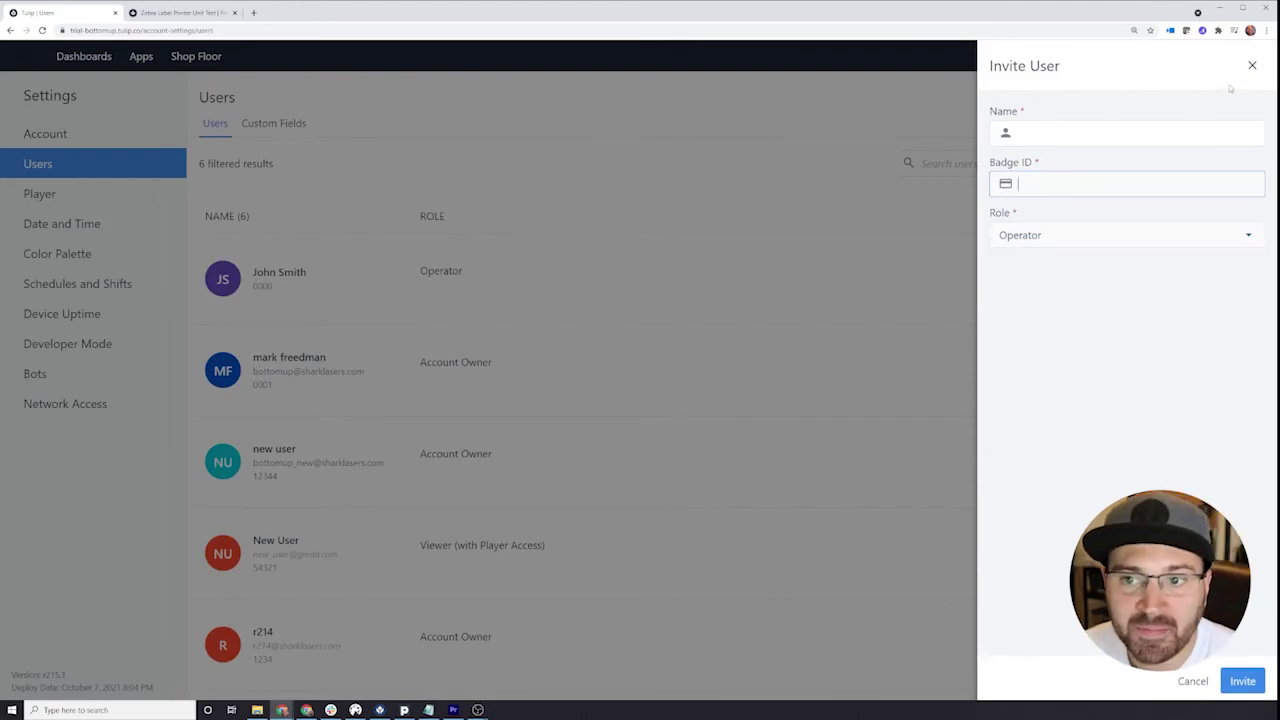
{"action": "left_click", "coordinate": [1252, 65]}
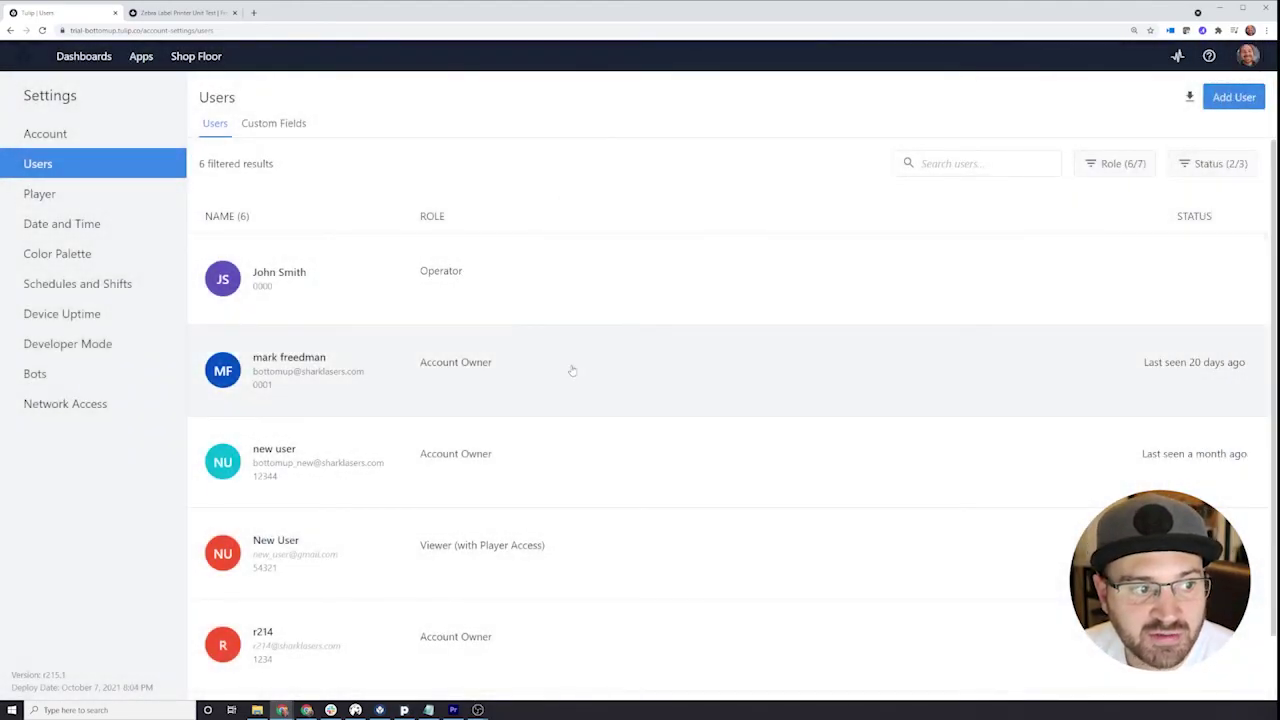
View the users' Custom Fields, then open the API Documentation from Bots and scroll to the Tables endpoints.
{"action": "left_click", "coordinate": [290, 124]}
{"action": "left_click", "coordinate": [425, 184]}
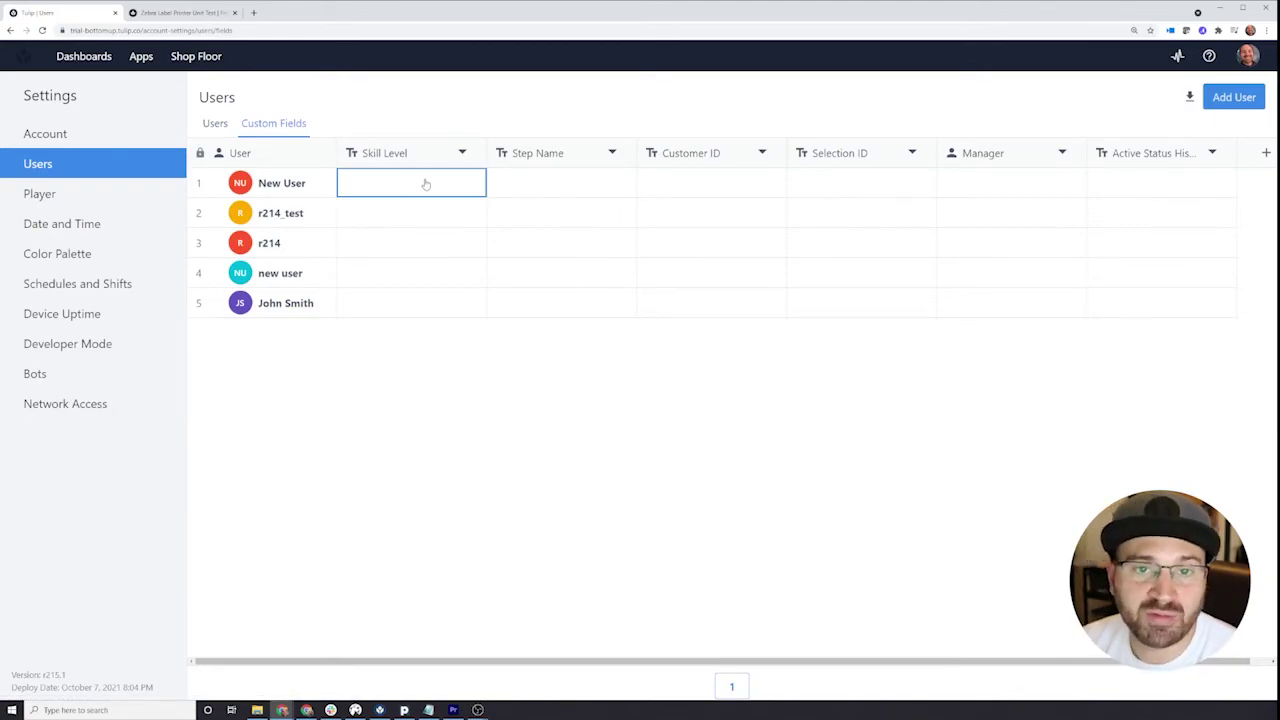
{"action": "left_click", "coordinate": [54, 374]}
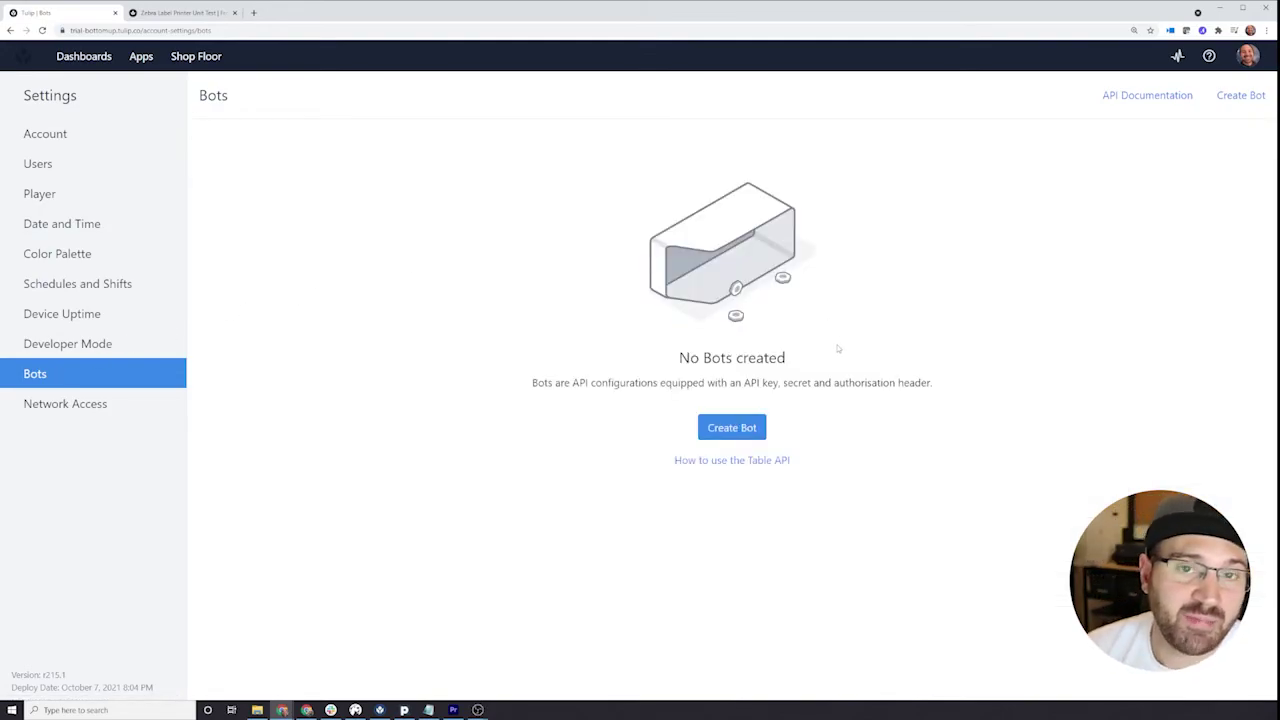
{"action": "left_click", "coordinate": [1124, 98]}
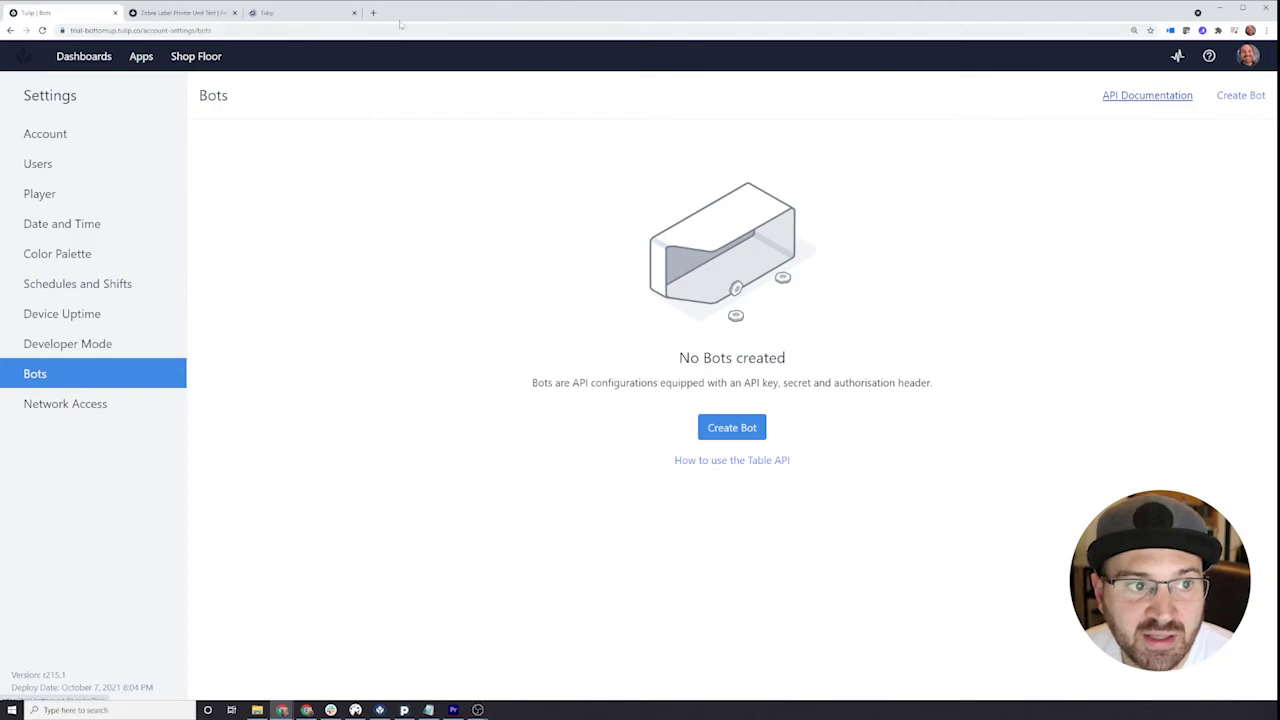
{"action": "left_click", "coordinate": [305, 13]}
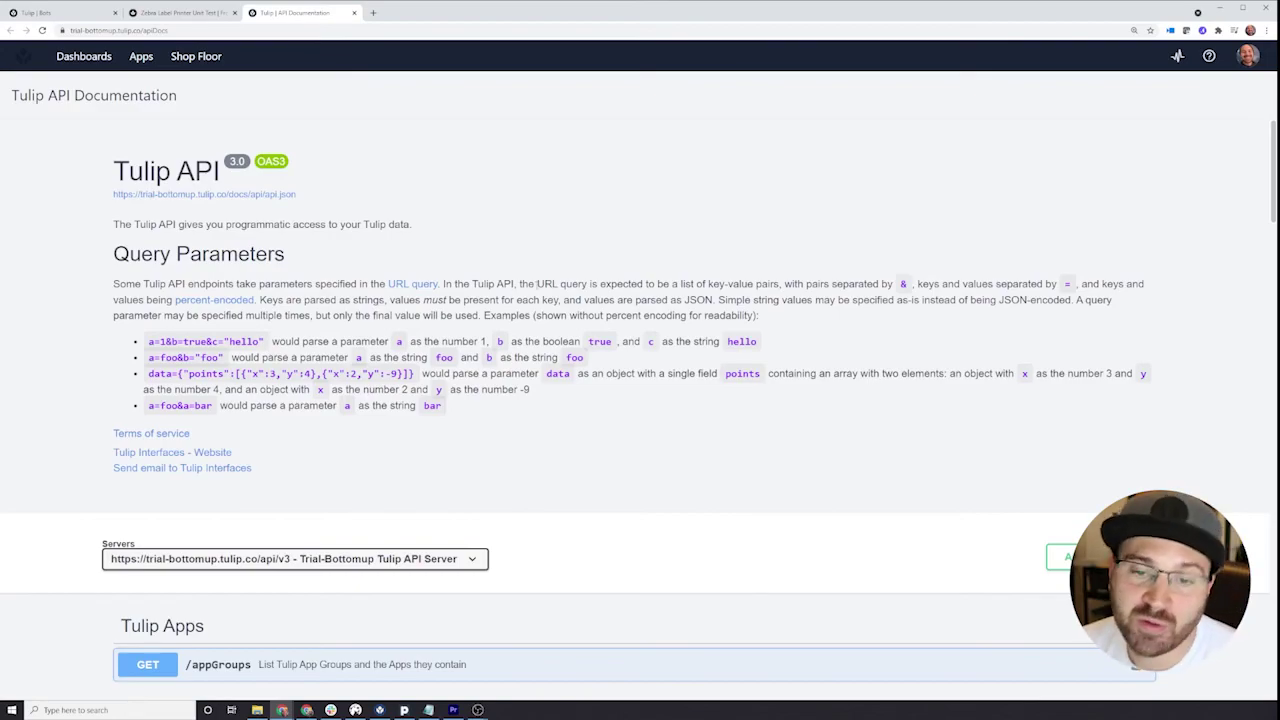
{"action": "scroll", "coordinate": [537, 284], "scroll_direction": "down", "scroll_amount": 12}
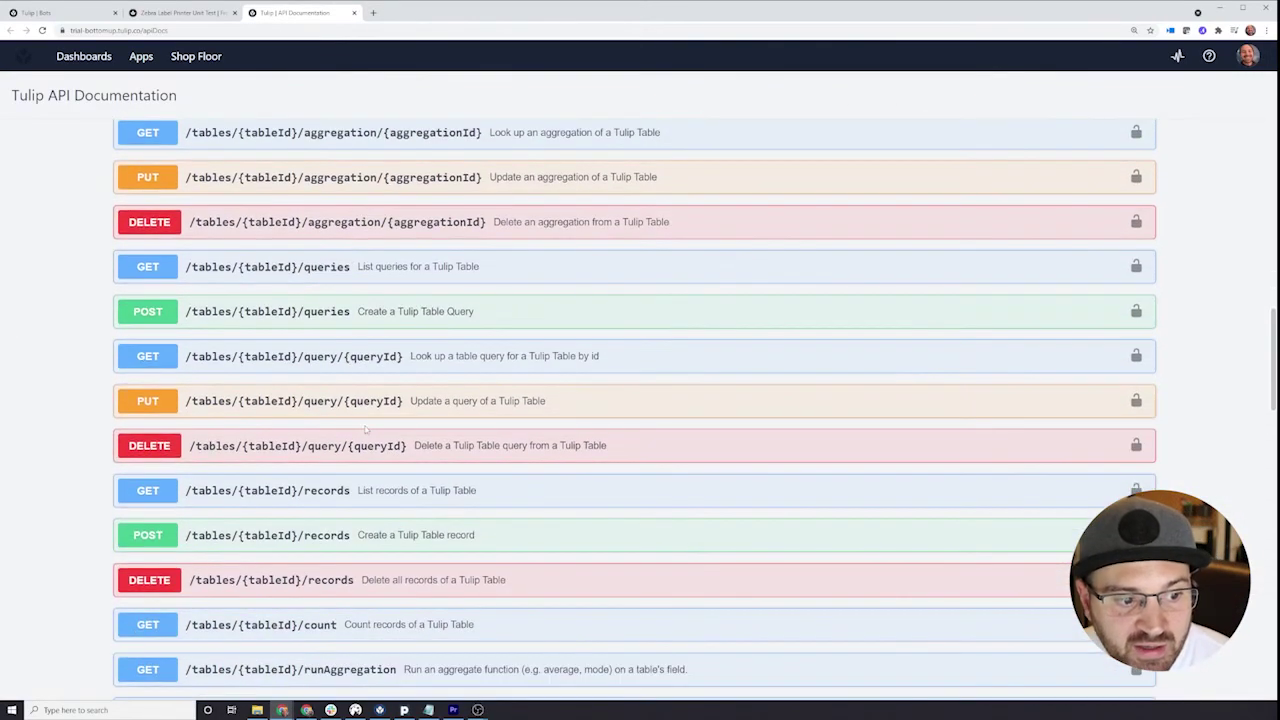
{"action": "scroll", "coordinate": [366, 430], "scroll_direction": "down", "scroll_amount": 3}
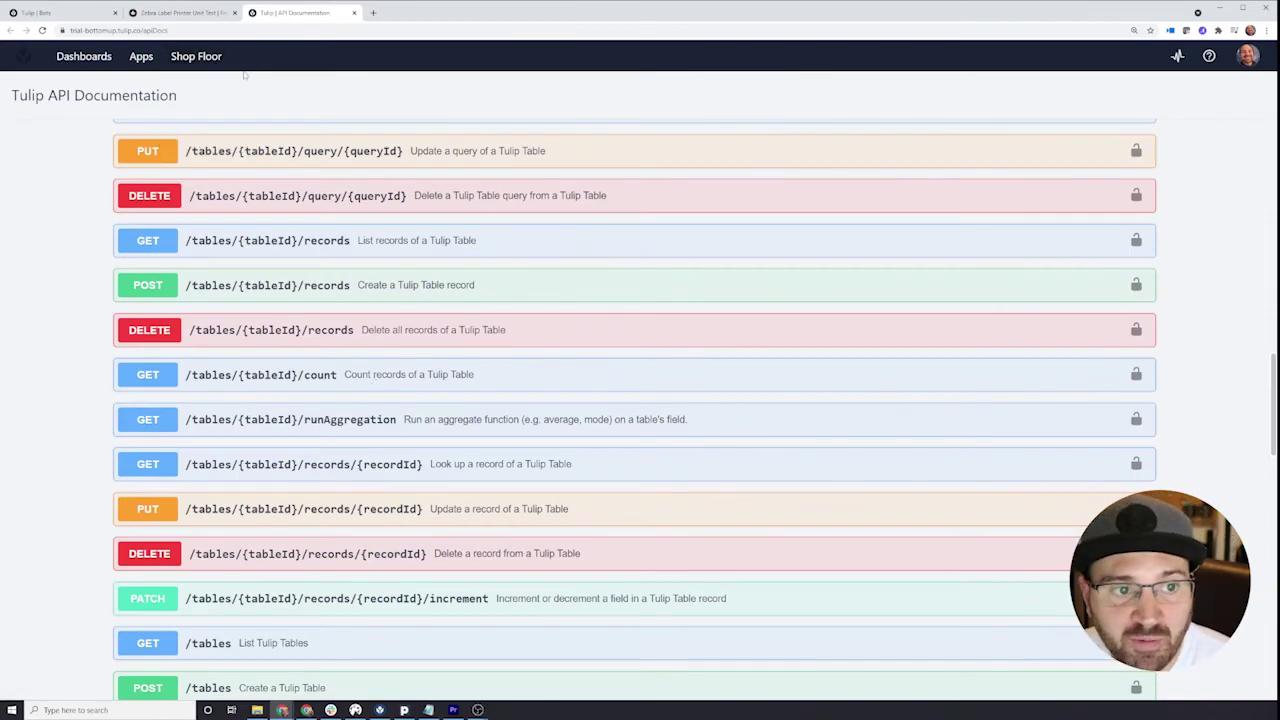
Share the Default Dashboard through a public view link from its Edit > Sharing settings.
{"action": "left_click", "coordinate": [109, 62]}
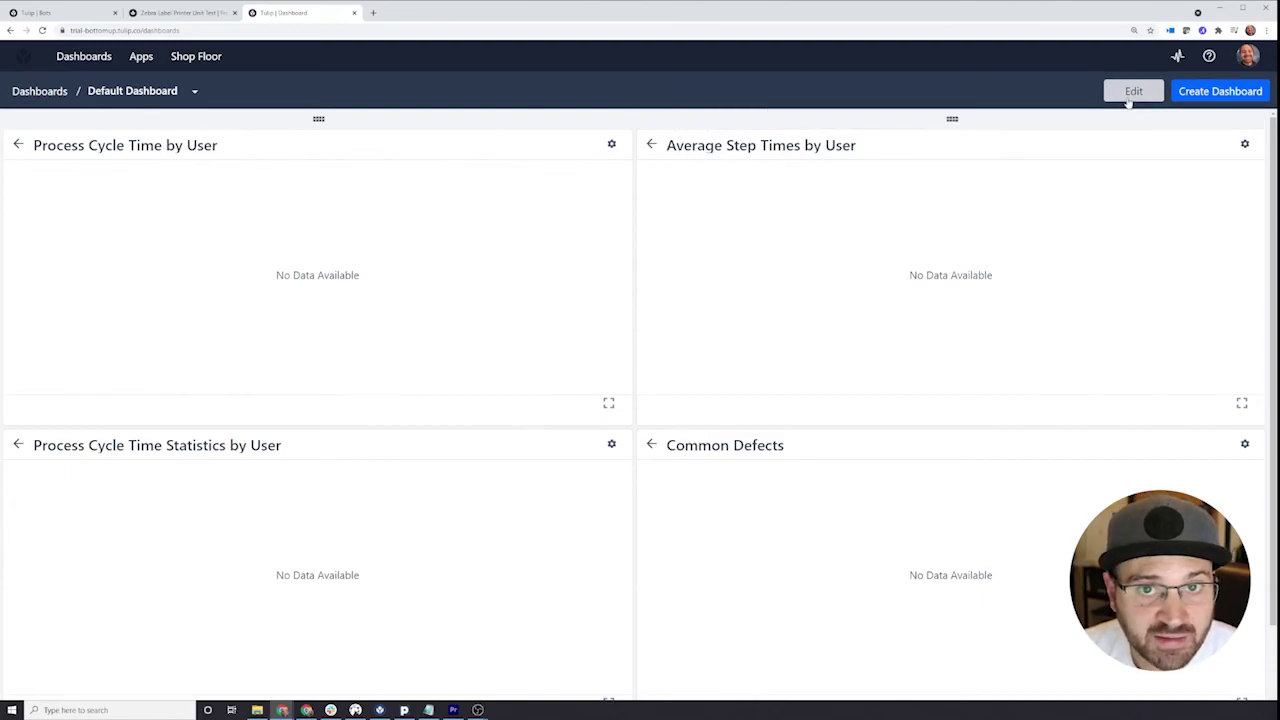
{"action": "left_click", "coordinate": [1129, 100]}
{"action": "left_click", "coordinate": [1092, 181]}
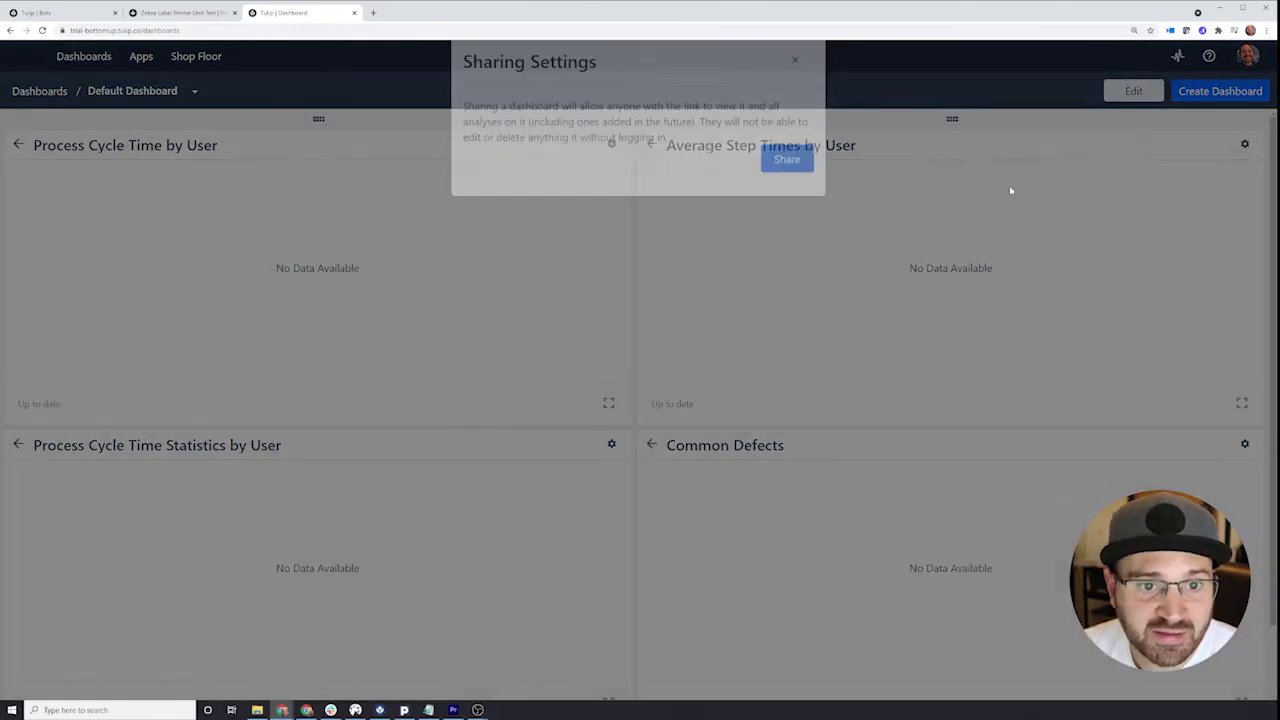
{"action": "left_click", "coordinate": [785, 186]}
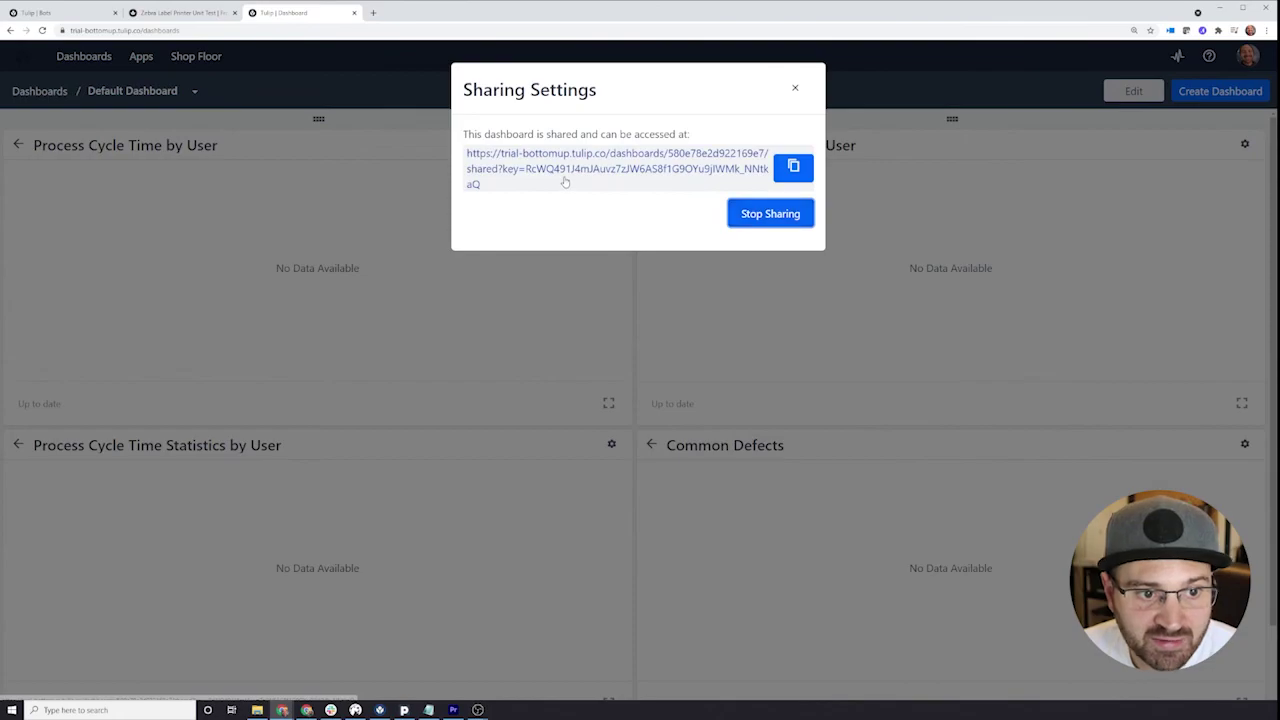
{"action": "left_click", "coordinate": [795, 88]}
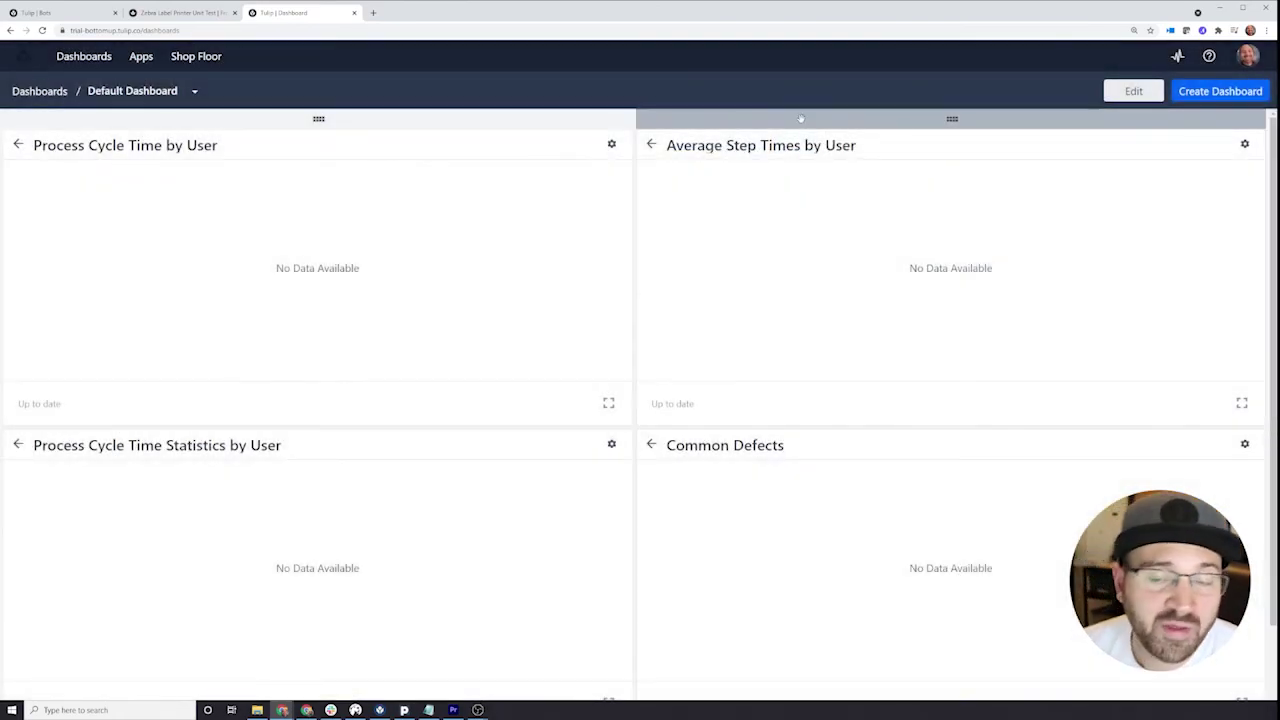